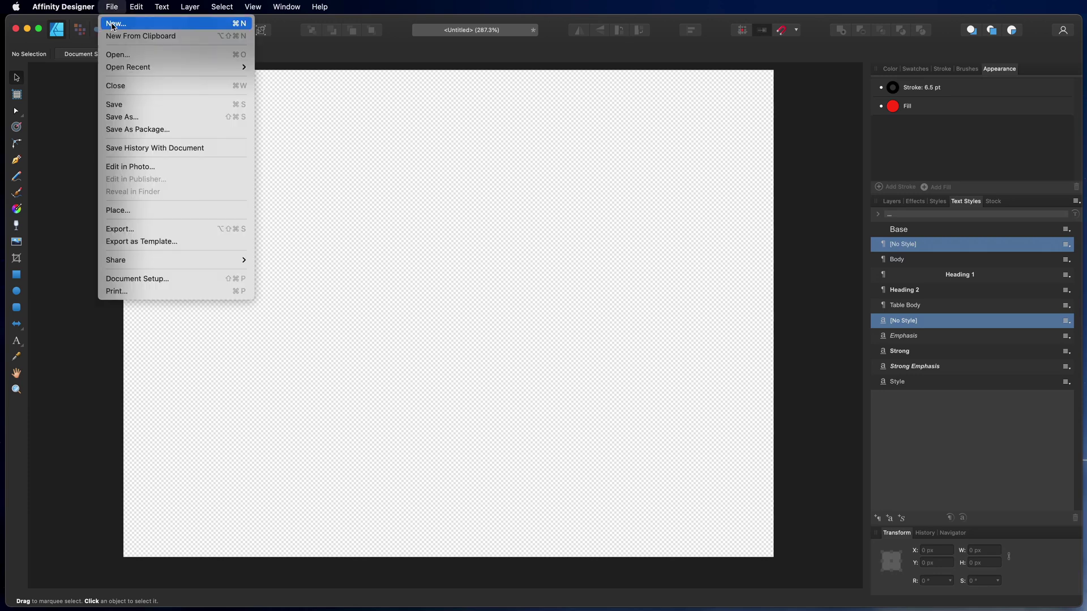
- Create a new blank 800 × 600 px document from the Web SVGA preset
left_click(113, 24)
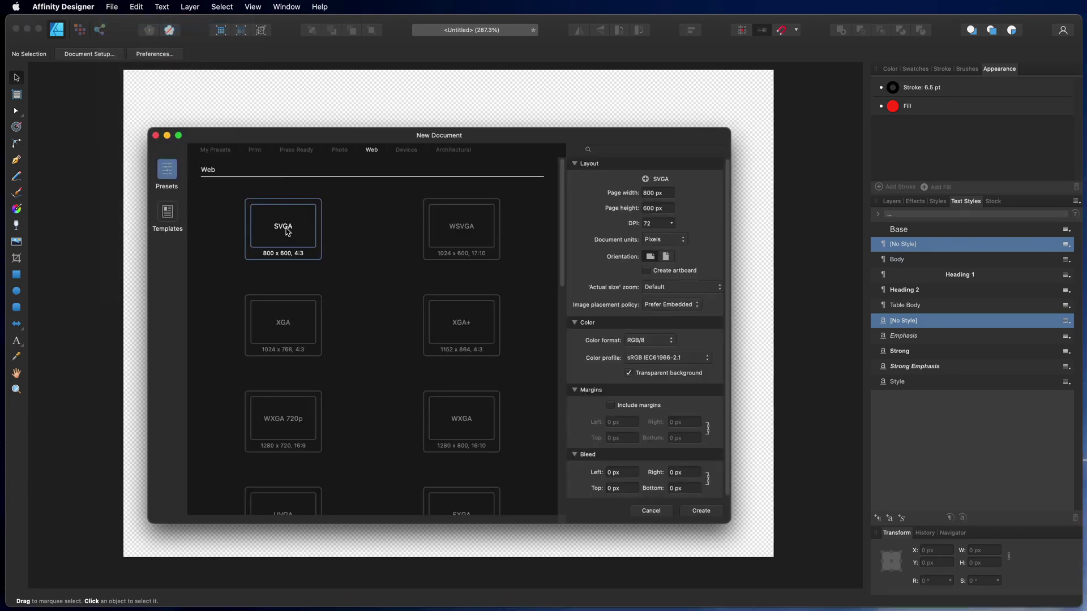
left_click(694, 510)
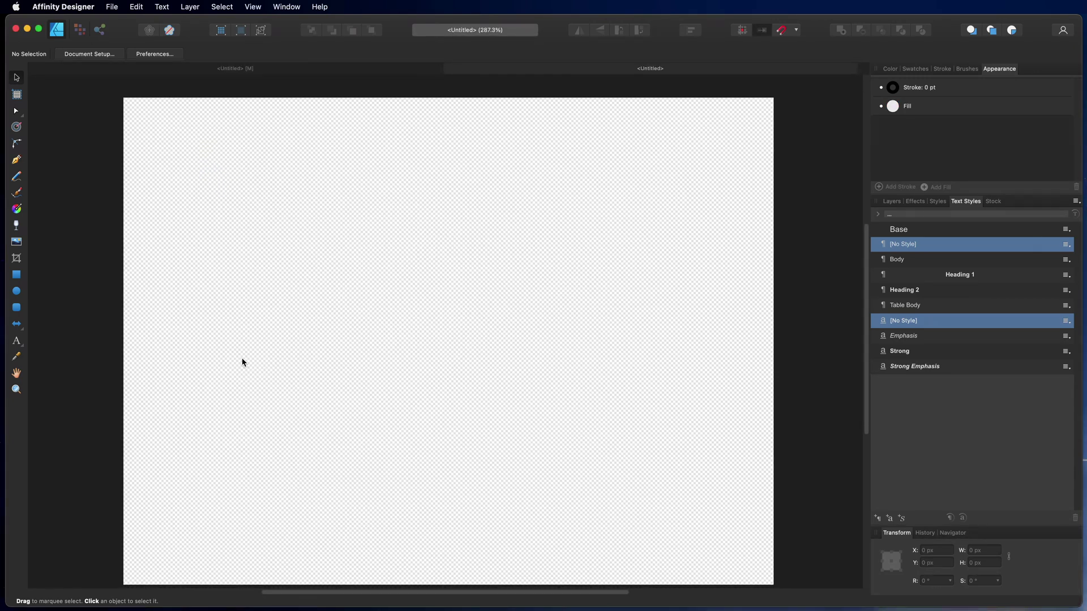
- Draw the fish's rounded head and curved back up to the sharp tail tip with the Pen tool
left_click(16, 161)
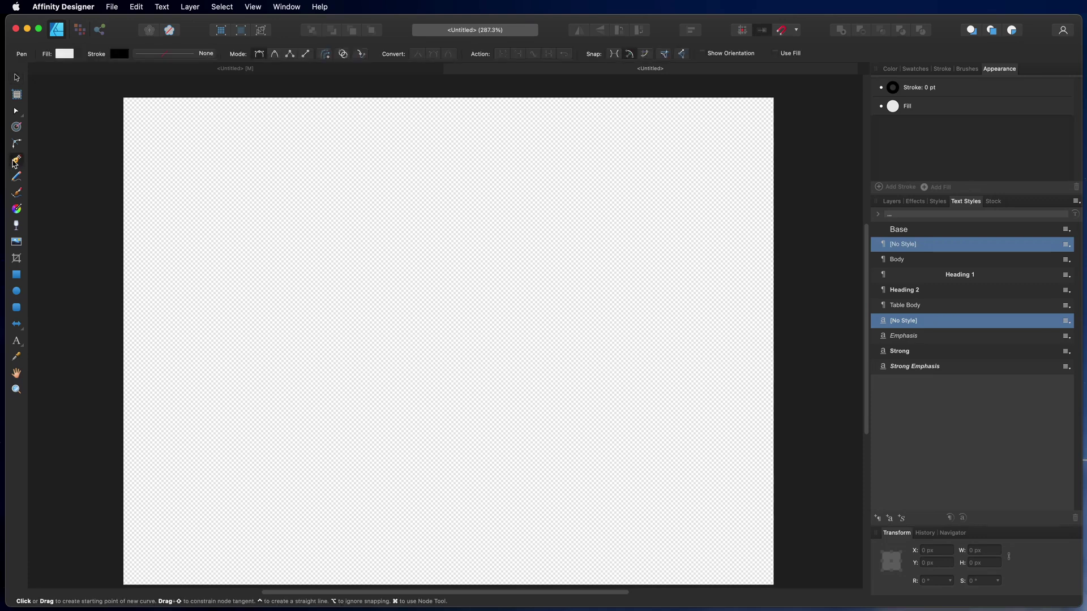
left_click(200, 360)
left_click_drag(277, 272, 327, 280)
left_click_drag(428, 335, 453, 344)
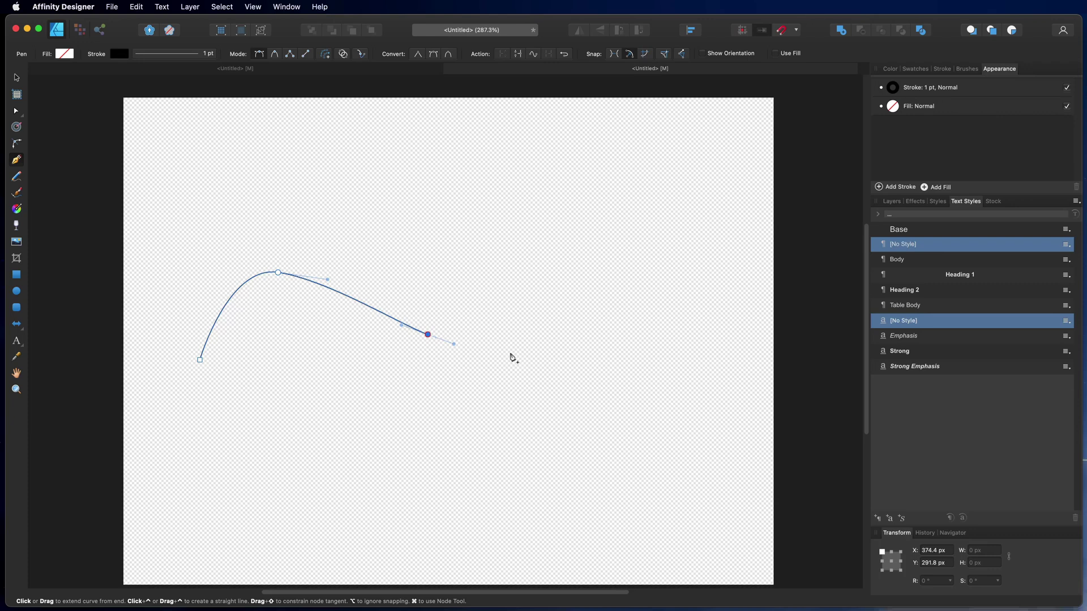
left_click_drag(552, 349, 595, 338)
left_click_drag(650, 299, 661, 259)
left_click(670, 243)
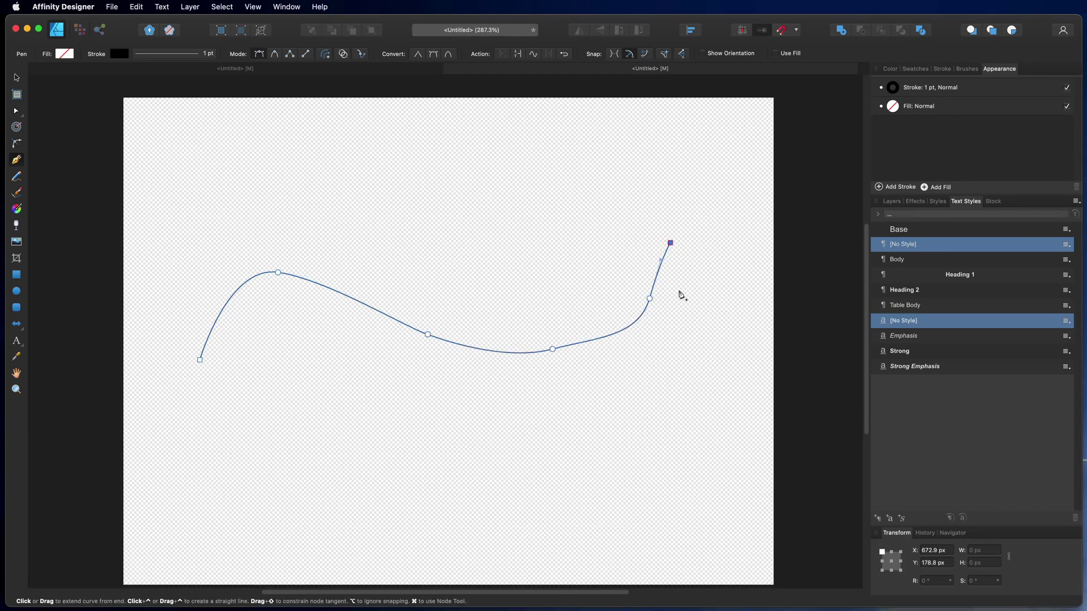
- Add the straight tail edge and curved belly, ending the open outline just below the mouth
left_click(670, 455)
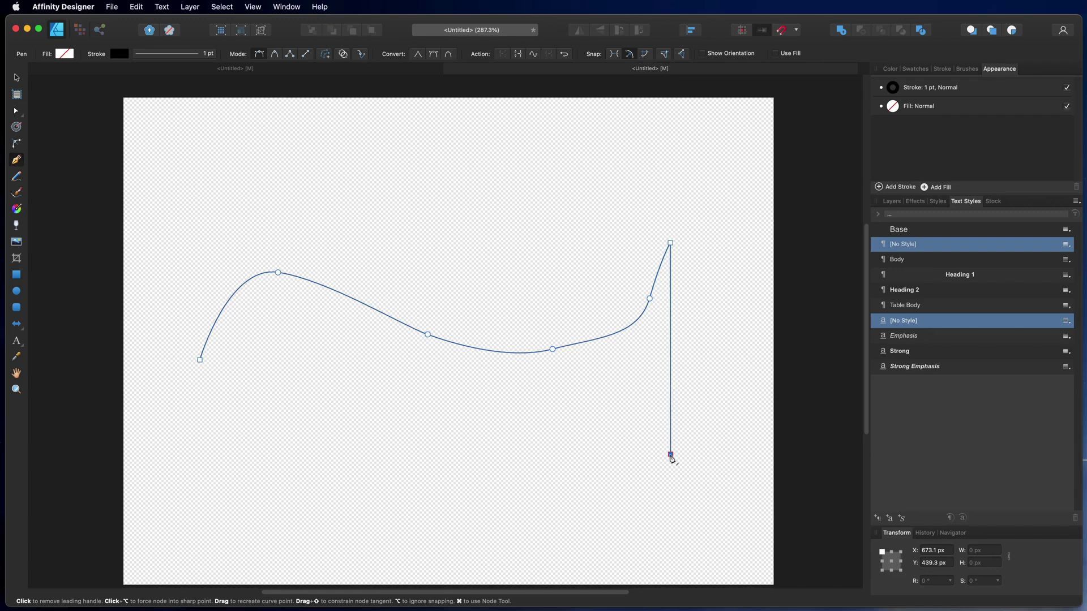
left_click(642, 429)
left_click(560, 416)
left_click_drag(437, 428, 416, 433)
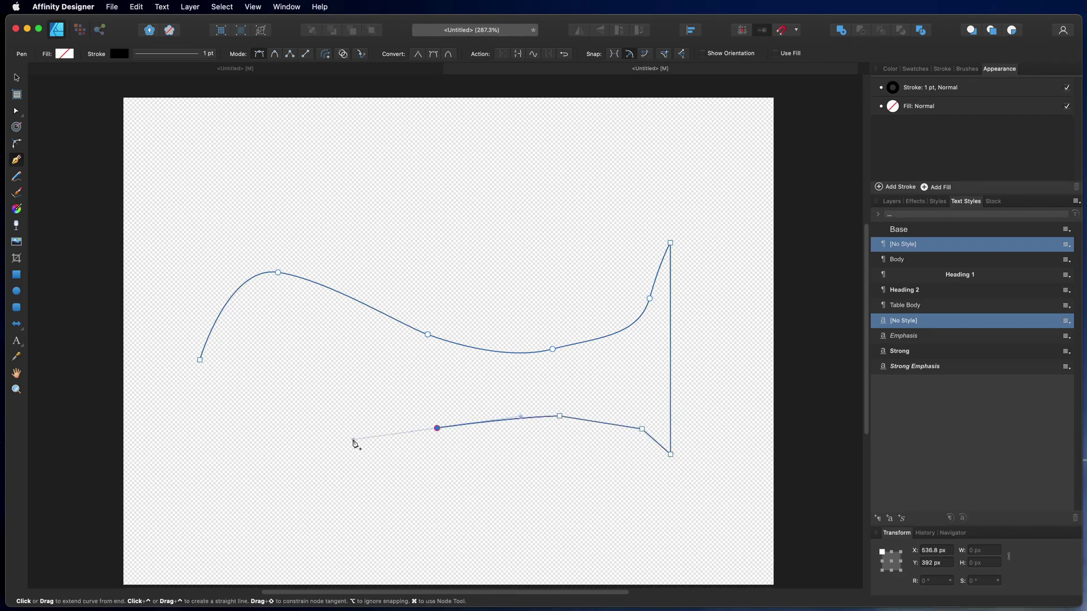
left_click_drag(274, 447, 238, 422)
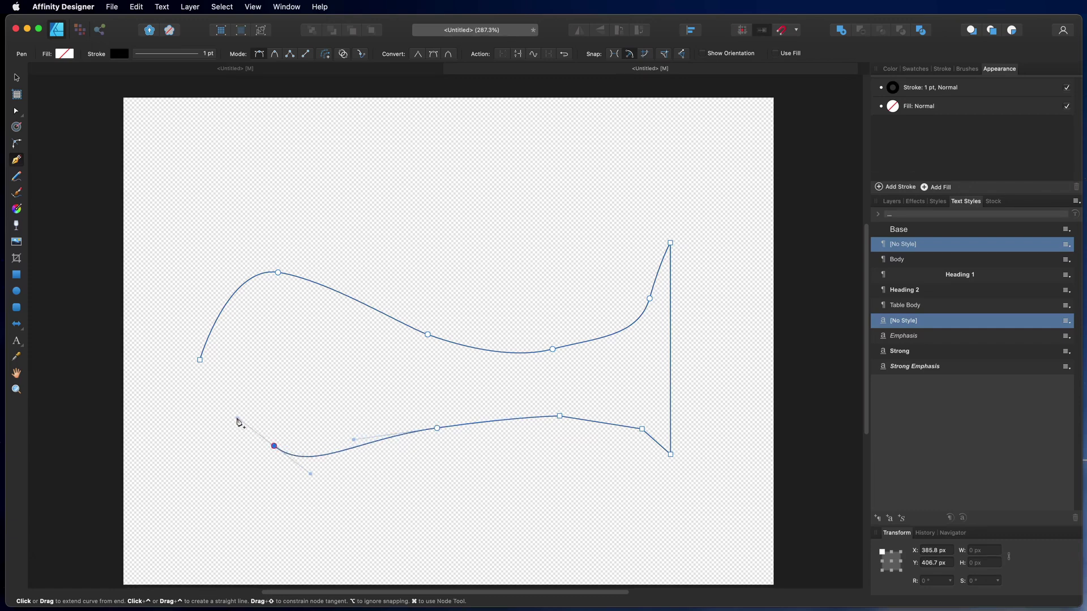
left_click(205, 383)
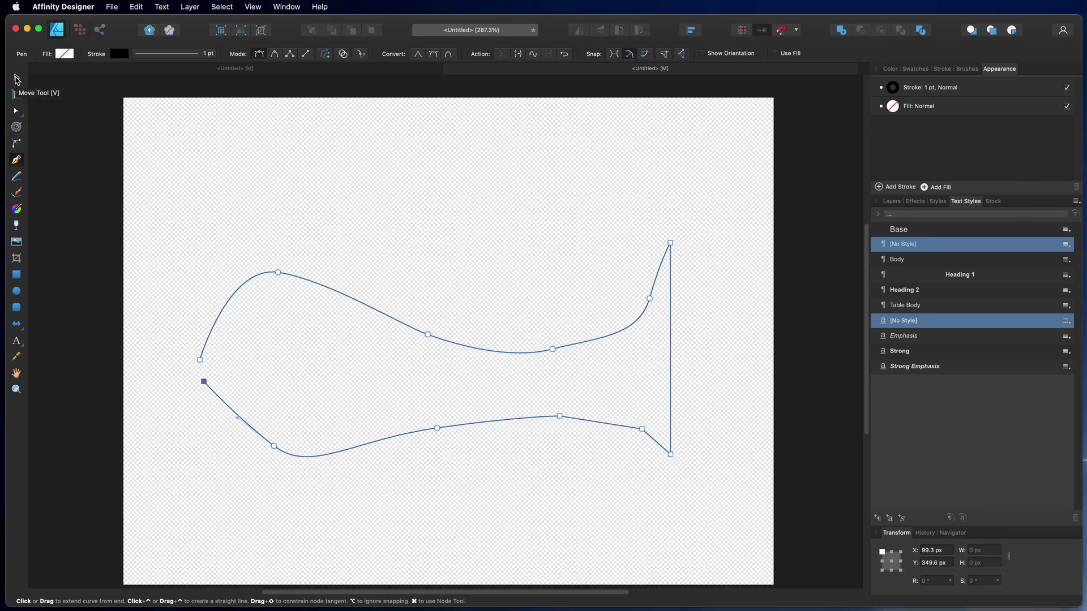
left_click(17, 80)
left_click(191, 164)
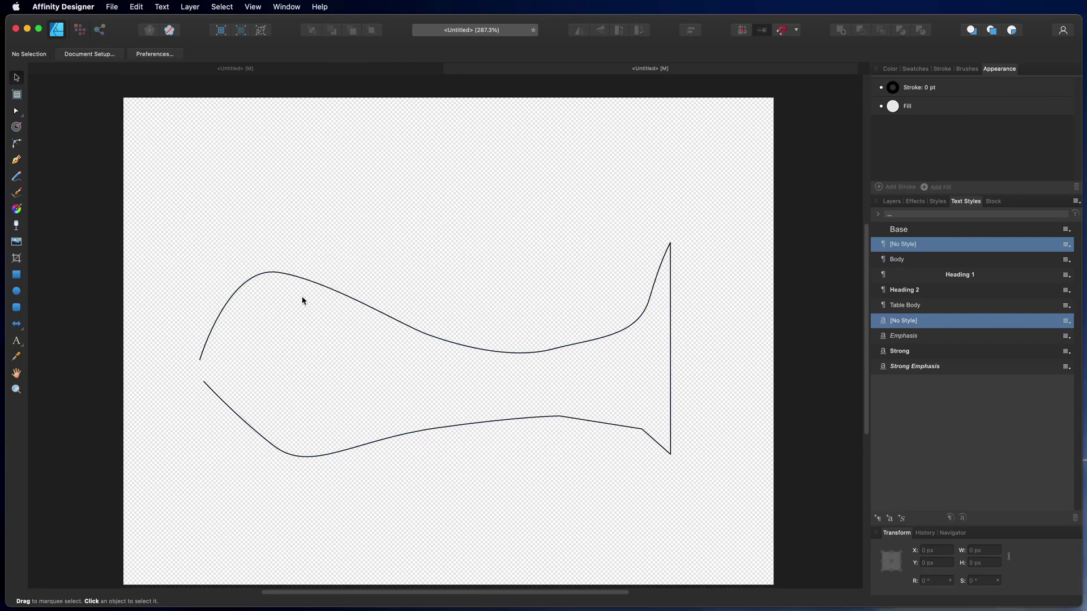
- Move the fish outline lower on the page
left_click(325, 289)
left_click_drag(324, 290, 324, 357)
left_click(16, 159)
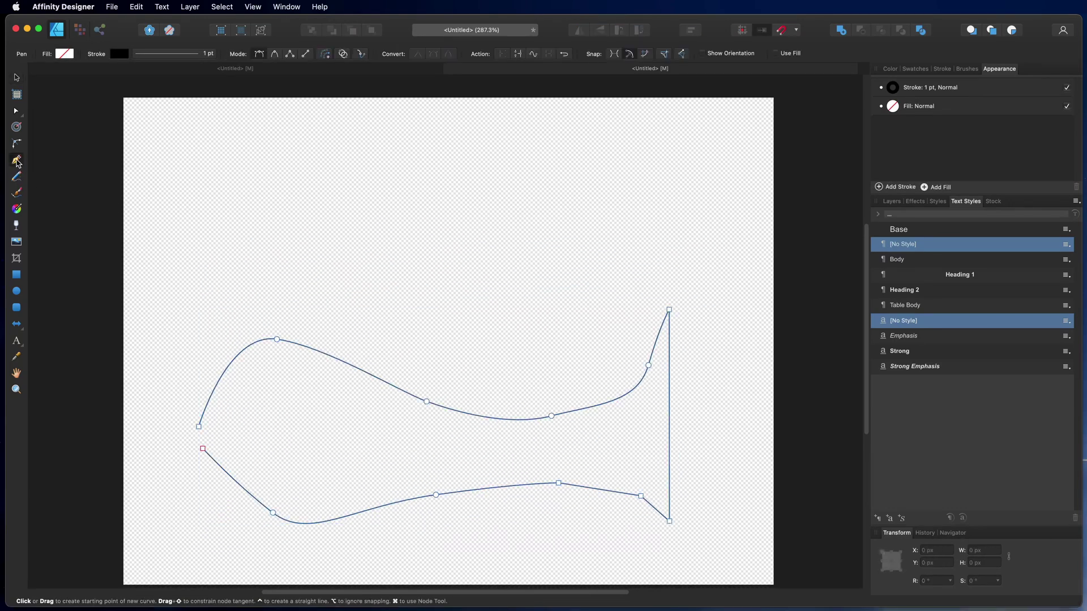
- Draw a small closed crown with zigzag spikes and a curved bottom above the fish
left_click(324, 215)
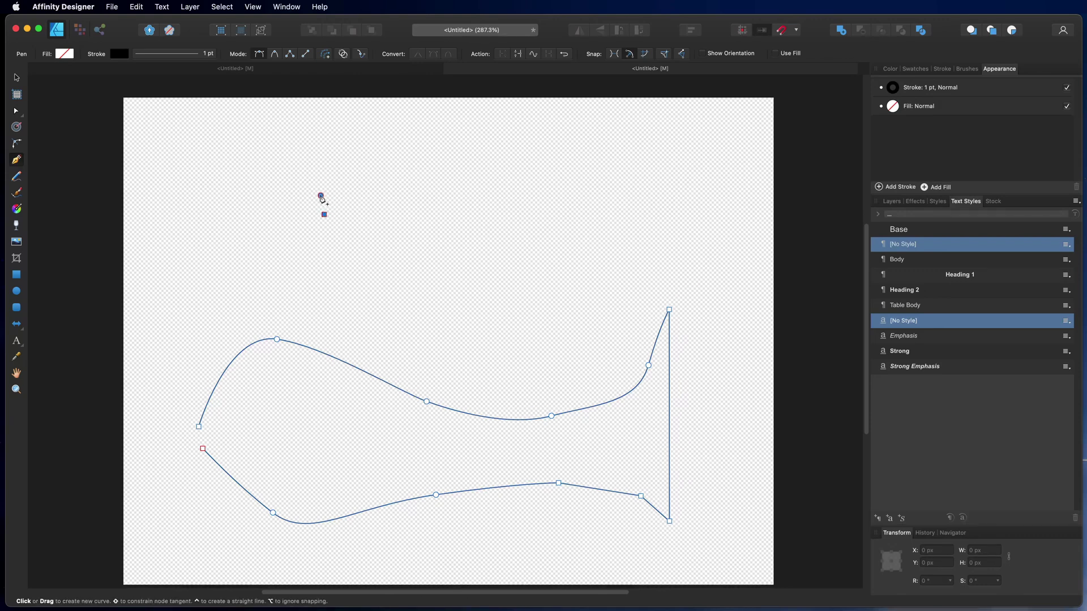
left_click(321, 195)
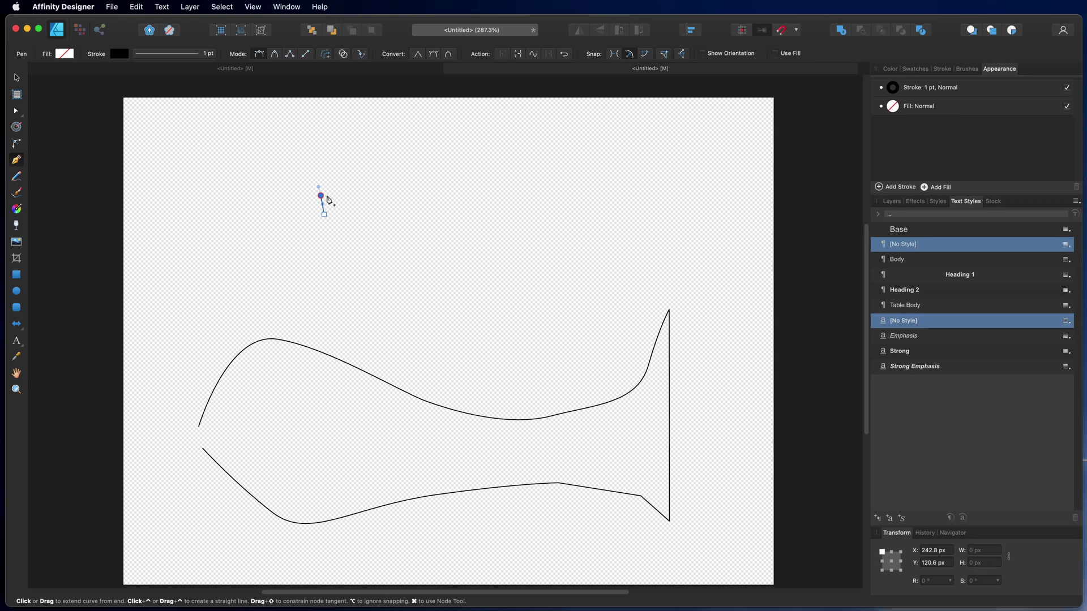
left_click(327, 195)
left_click(333, 184)
left_click(336, 195)
left_click(343, 187)
left_click(345, 197)
left_click(355, 189)
left_click(347, 214)
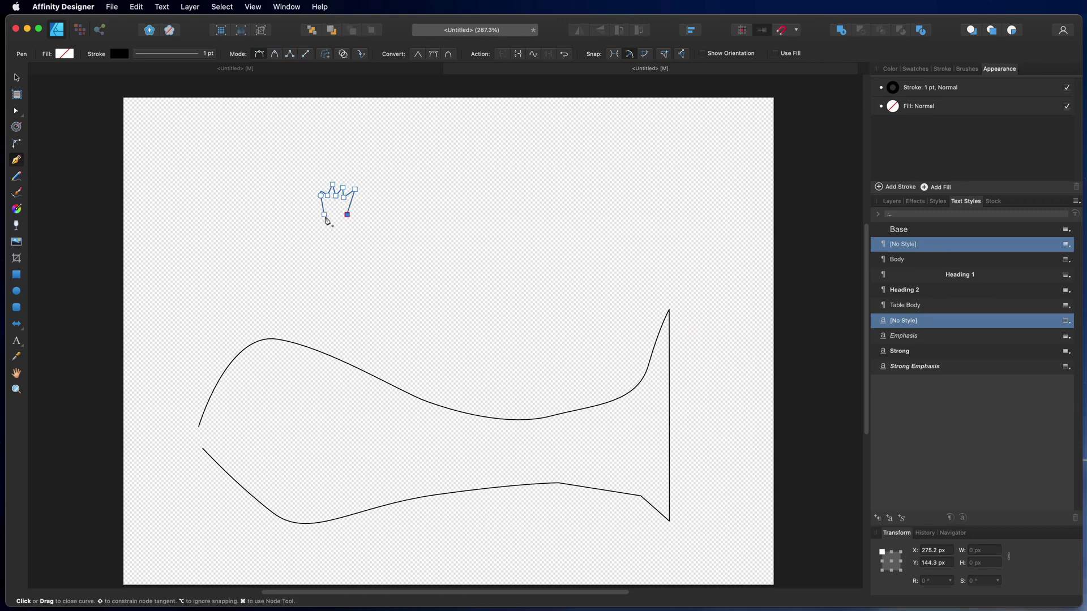
left_click_drag(325, 218, 306, 222)
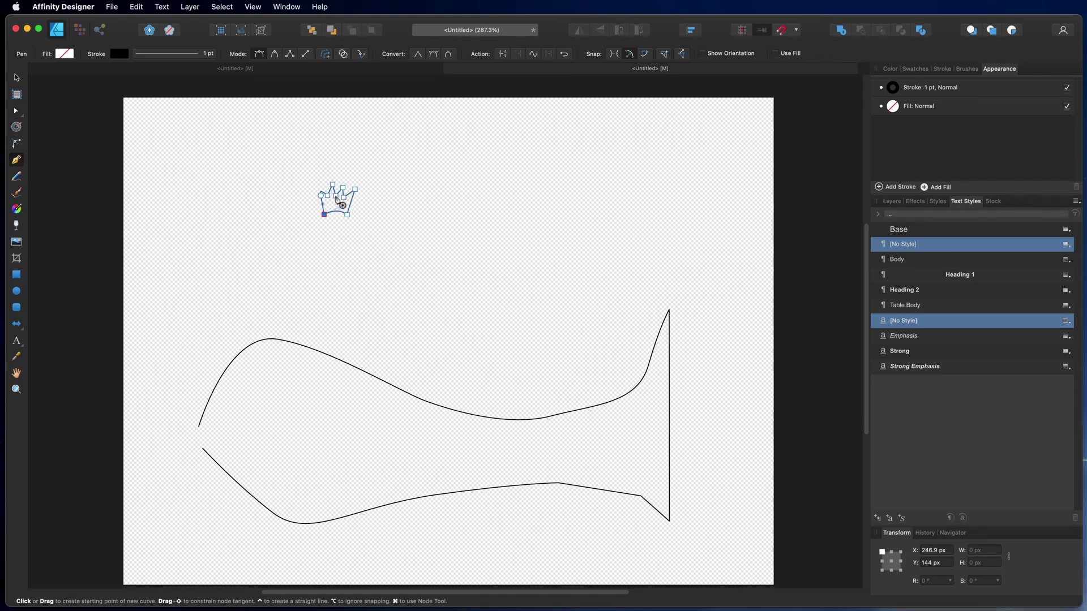
- Give the crown a yellow fill and 1.5 pt outline, and move it to the upper left
left_click(65, 54)
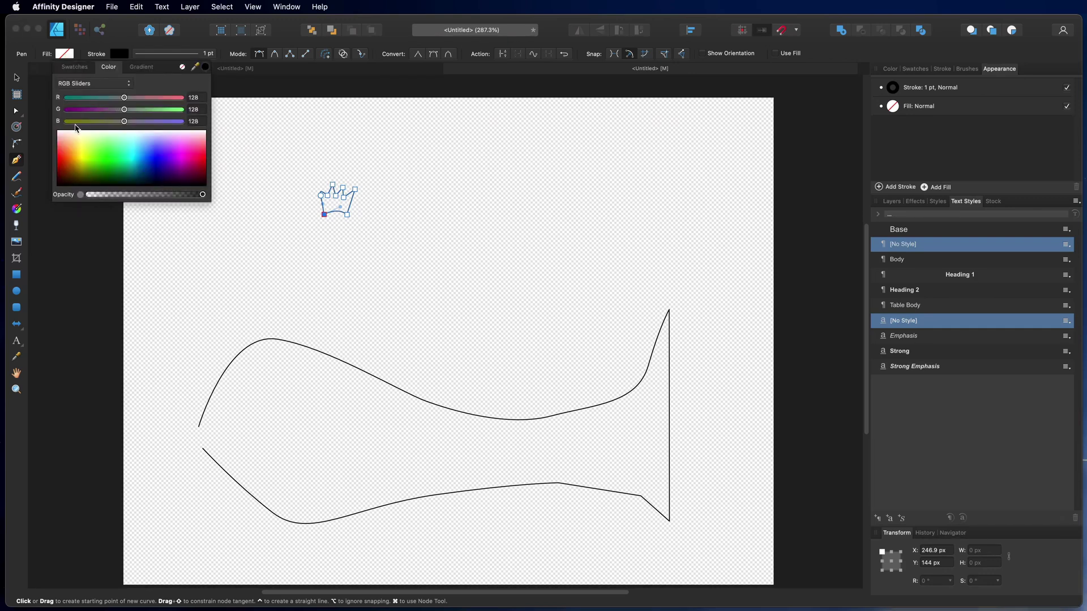
left_click_drag(77, 128, 81, 151)
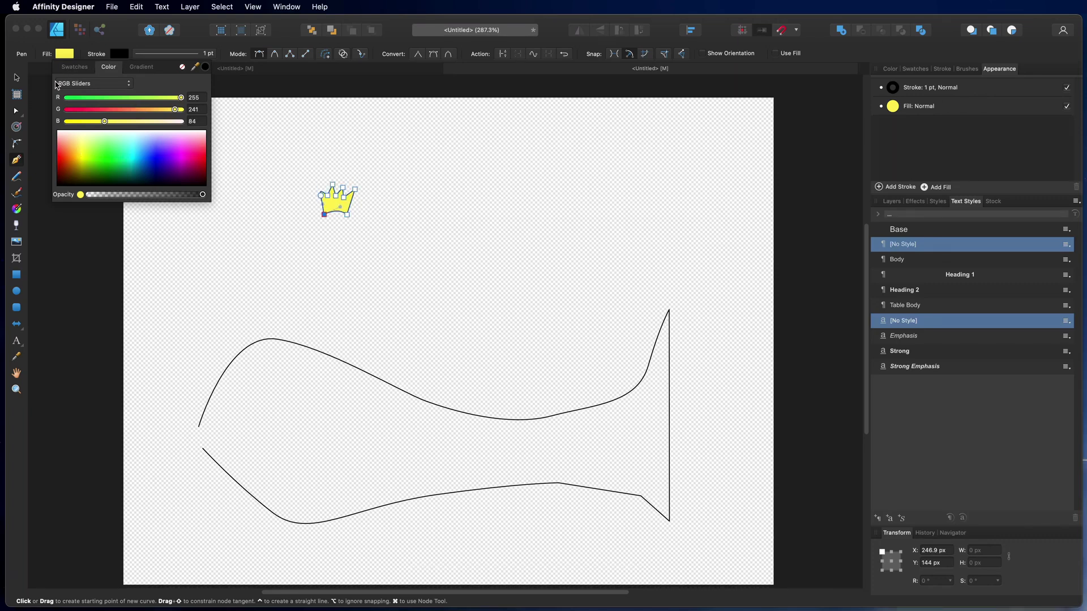
left_click(162, 53)
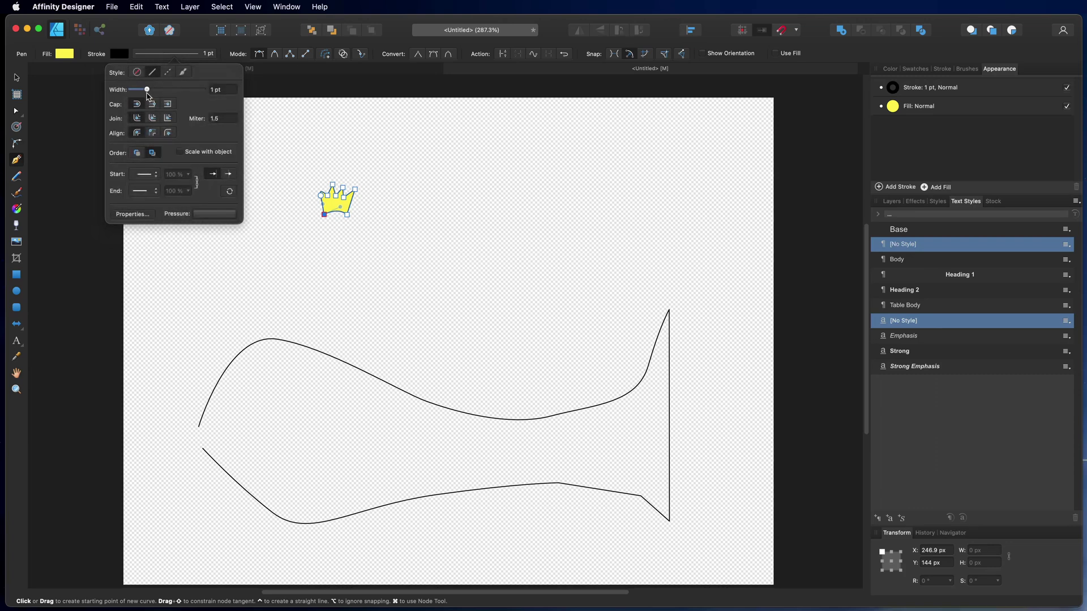
left_click_drag(147, 91, 148, 91)
left_click(19, 81)
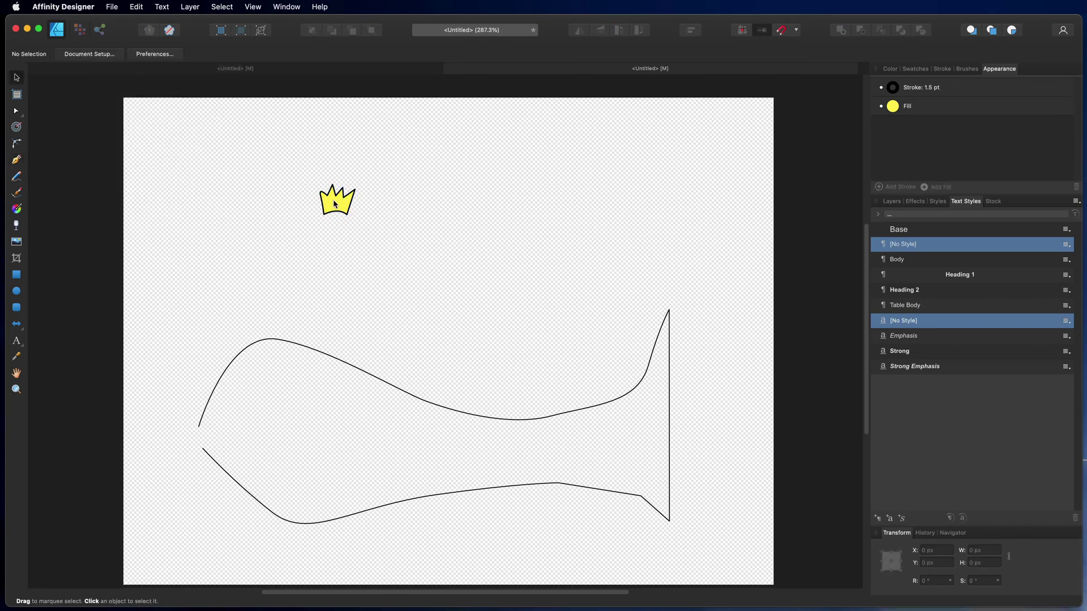
mouse_move(332, 199)
left_mouse_down()
mouse_move(335, 227)
mouse_move(200, 422)
mouse_move(244, 344)
mouse_move(517, 455)
mouse_move(291, 311)
mouse_move(246, 213)
mouse_move(287, 324)
mouse_move(256, 339)
mouse_move(289, 310)
mouse_move(343, 297)
mouse_move(290, 312)
mouse_move(271, 332)
mouse_move(296, 186)
mouse_move(283, 163)
mouse_move(267, 176)
left_mouse_up()
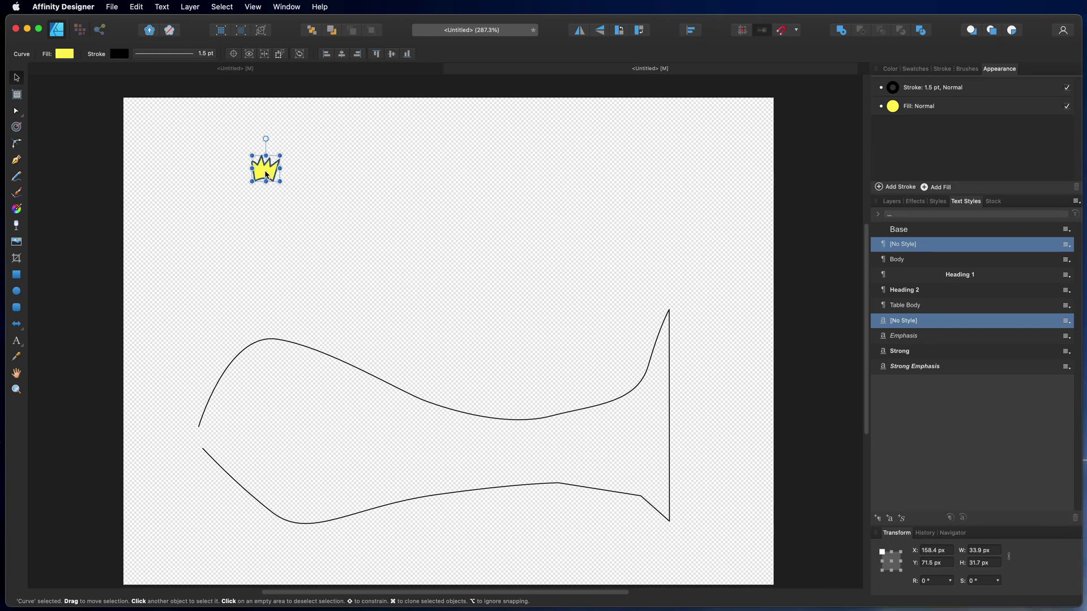
- Copy the crown and turn the fish outline into a text path with the Artistic Text tool
right_click(267, 176)
left_click(294, 188)
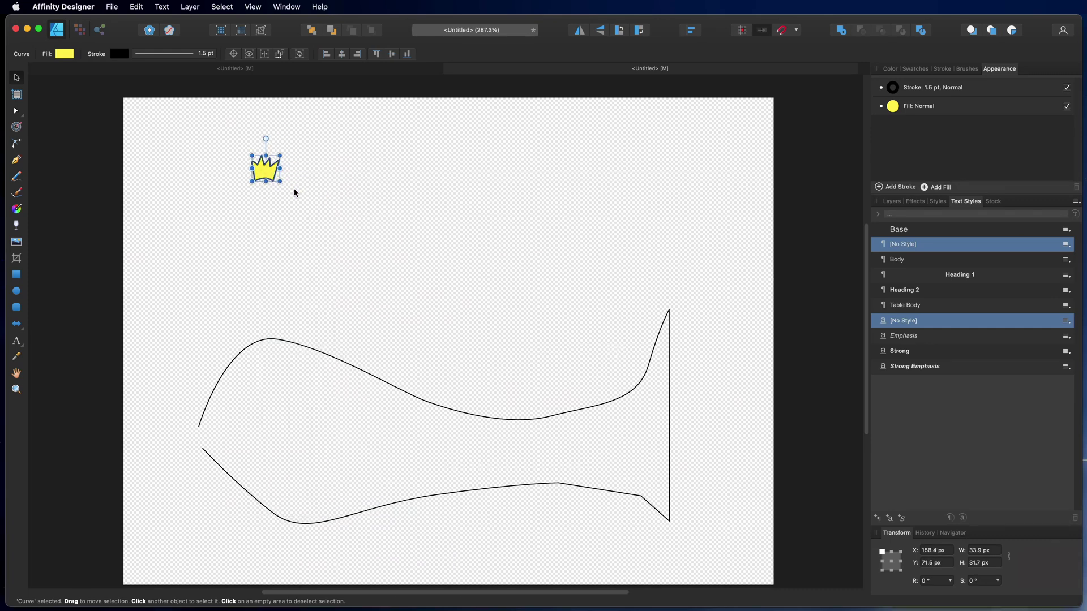
left_click(258, 346)
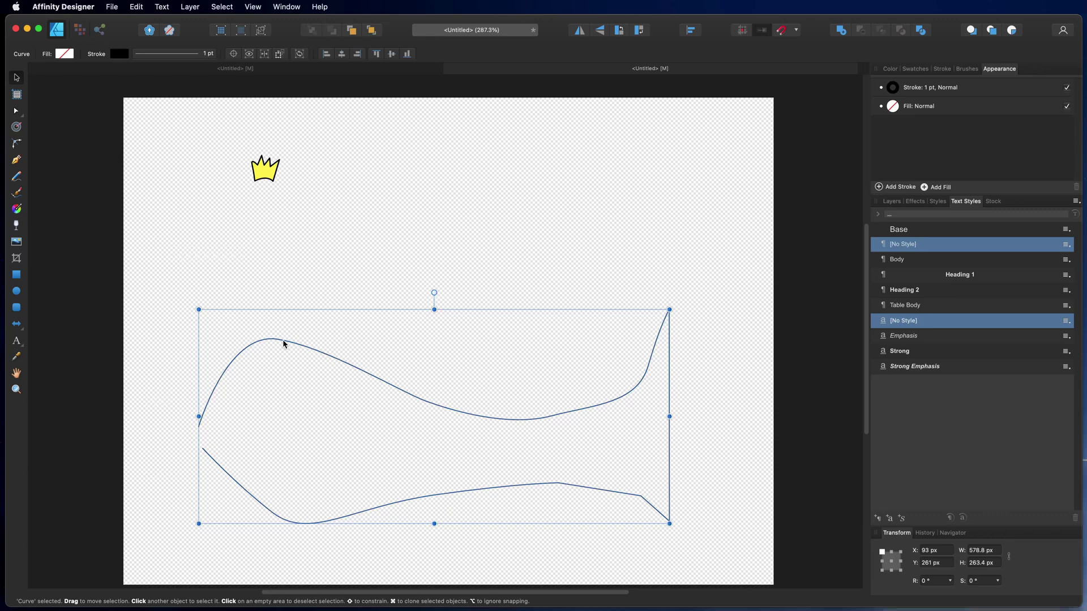
left_click_drag(18, 343, 54, 347)
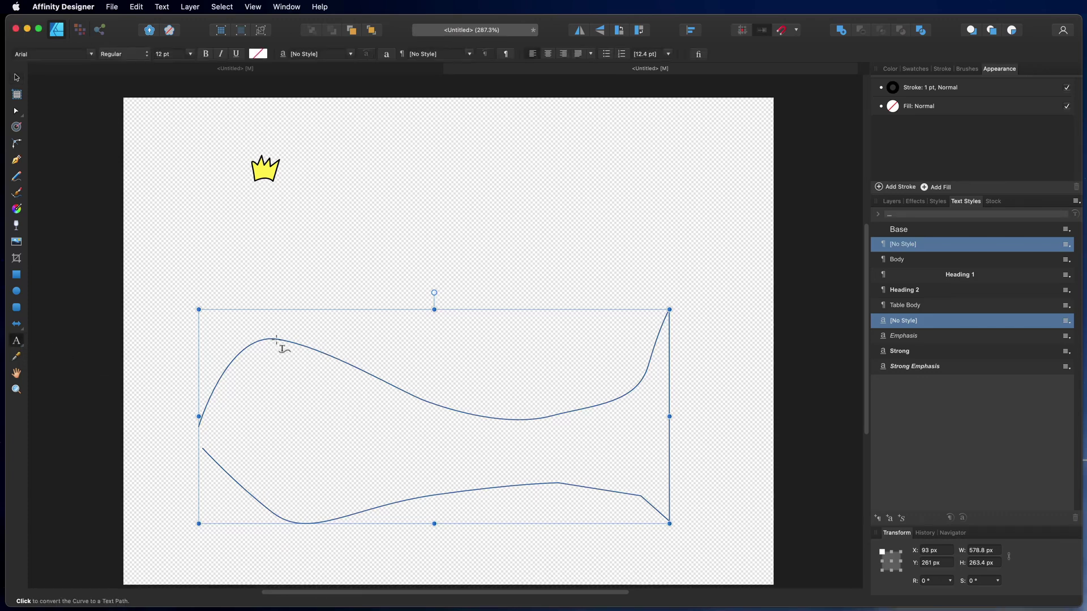
left_click(277, 339)
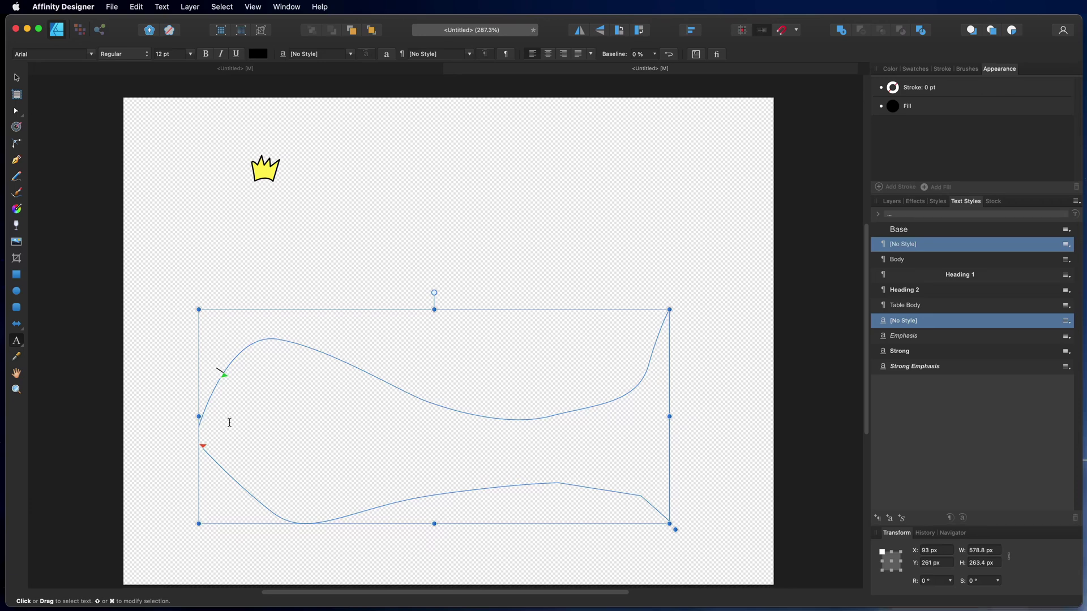
mouse_move(225, 372)
left_mouse_down()
mouse_move(314, 342)
mouse_move(238, 348)
mouse_move(250, 353)
left_mouse_up()
- Paste the crown repeatedly so a row of crowns runs along the fish's upper curve
key("super+v")
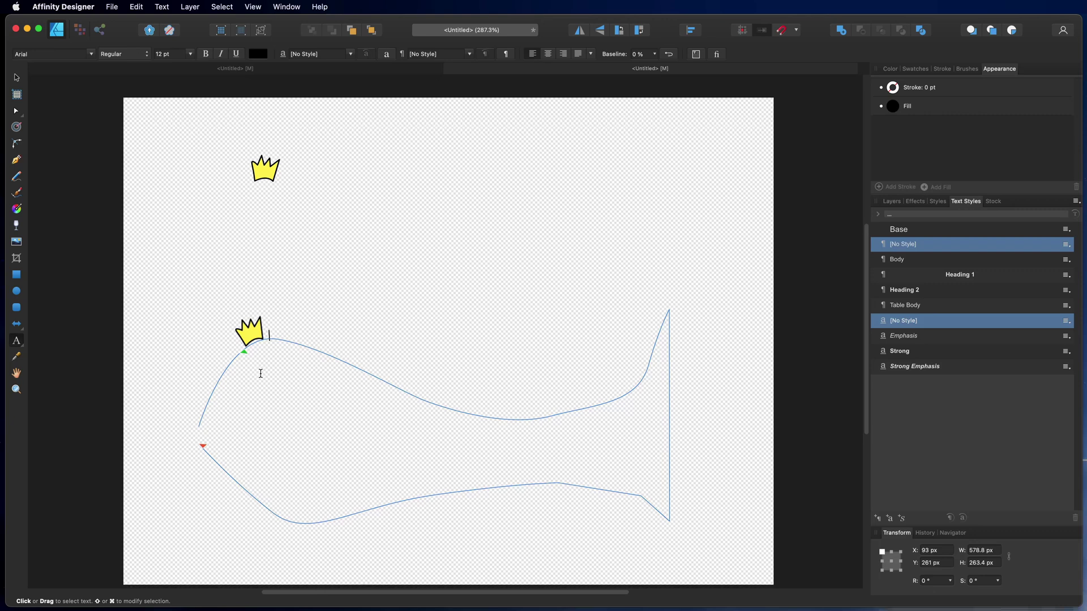
right_click(271, 334)
left_click(296, 366)
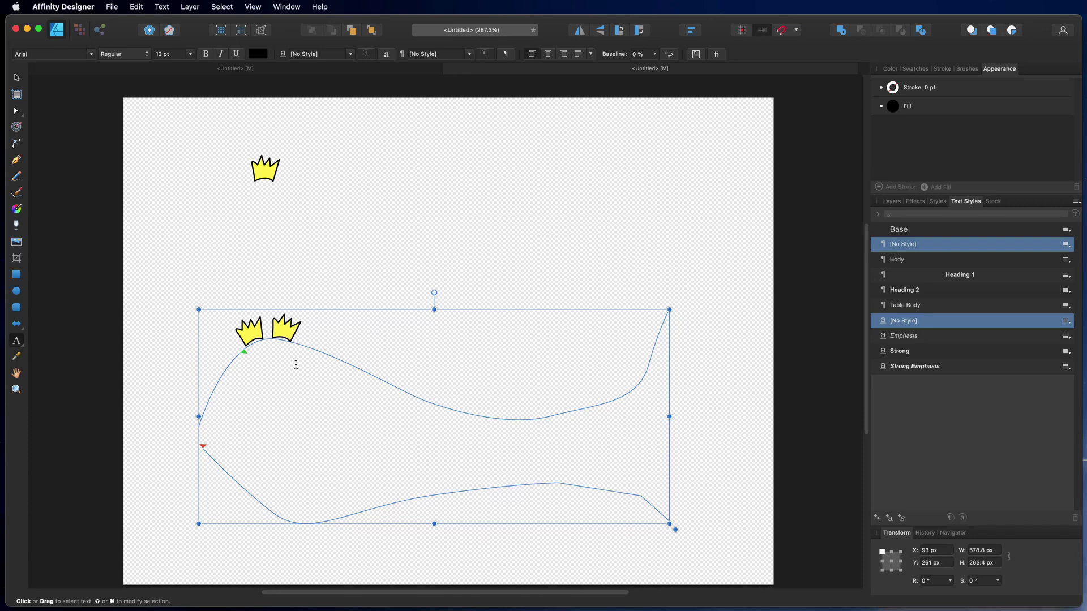
key("super+v")
key("super+v")
key("super+v")
key("super+v")
key("super+v")
key("super+v")
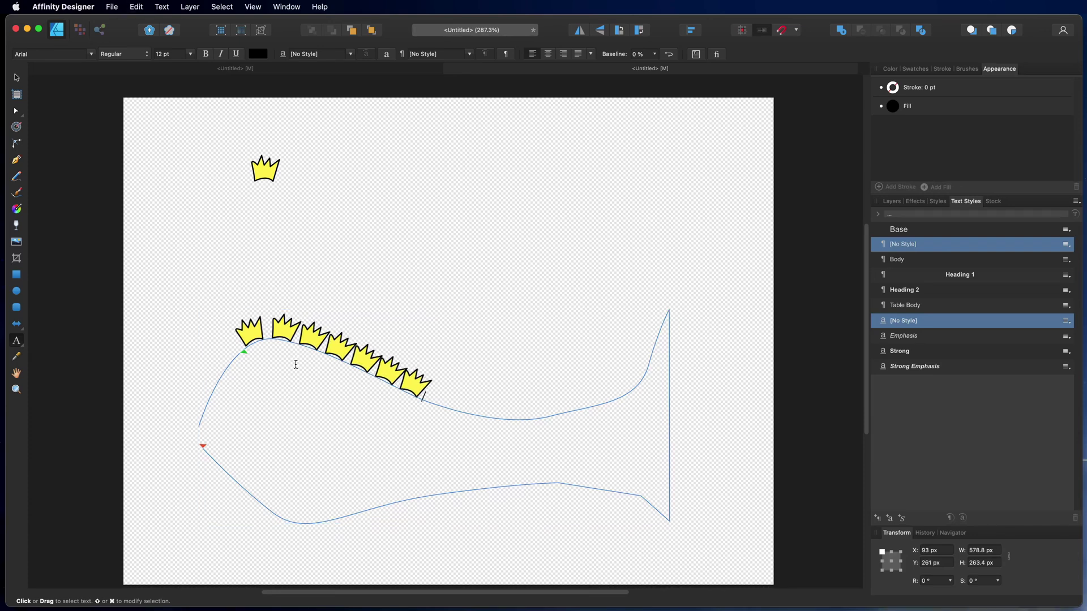
key("super+v")
key("super+v")
key("super+v")
key("super+v")
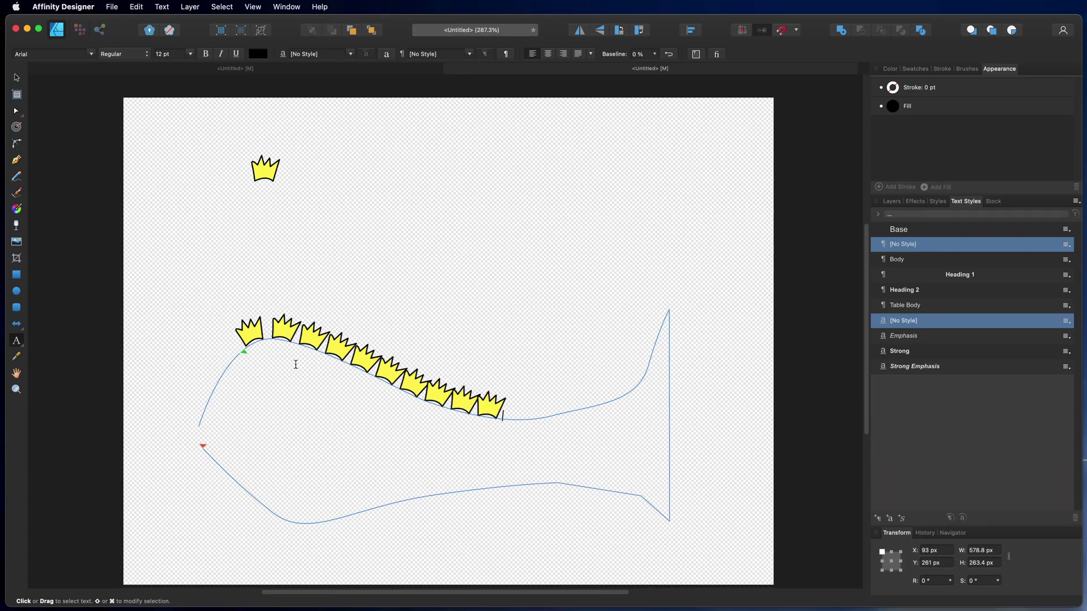
key("super+v")
key("super+v")
key("super+v")
key("super+v")
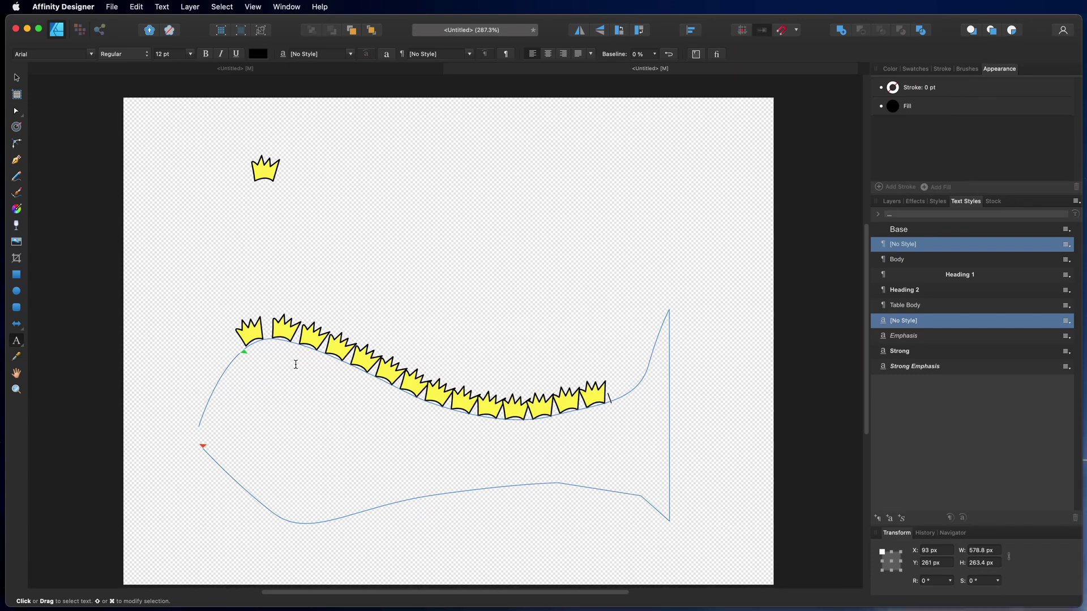
key("super+v")
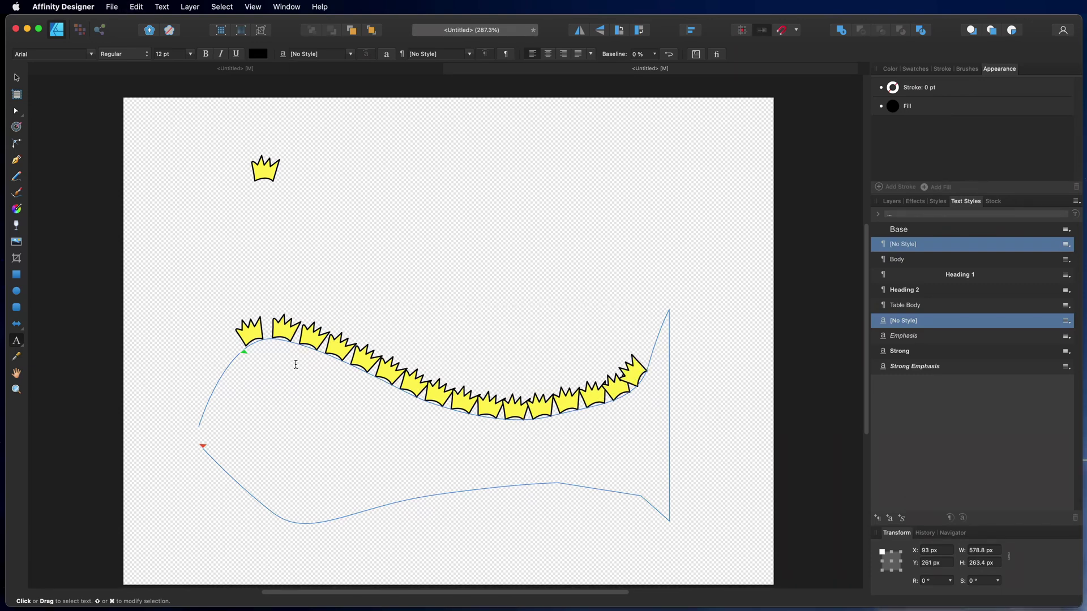
key("Escape")
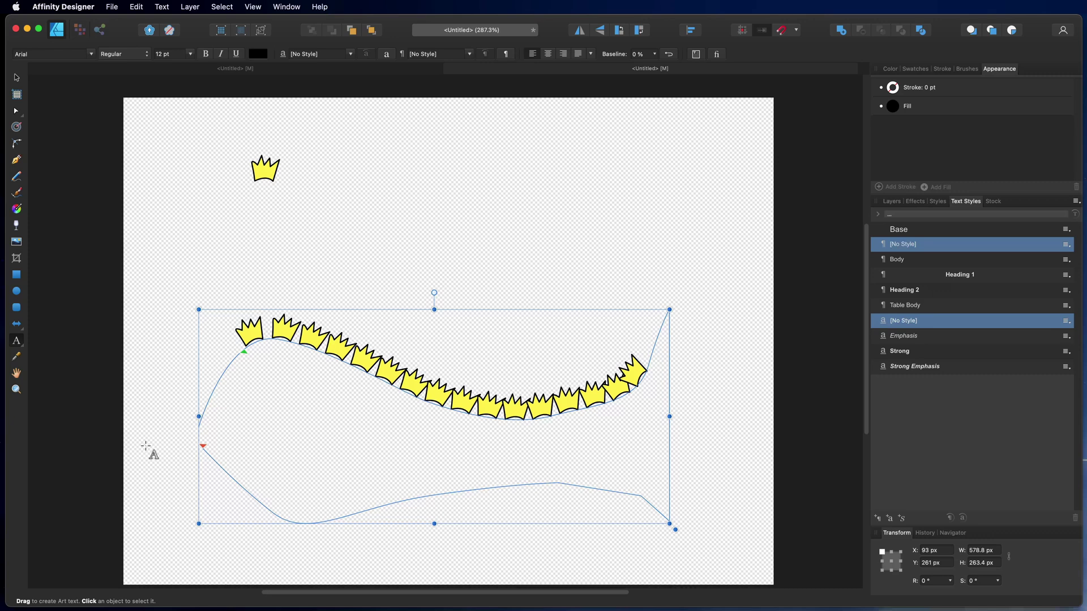
- Select the crowns from the third onward and set their vertical scale to 150%, then 120%
mouse_move(645, 366)
left_mouse_down()
mouse_move(549, 416)
mouse_move(402, 405)
mouse_move(268, 336)
mouse_move(233, 346)
mouse_move(303, 345)
left_mouse_up()
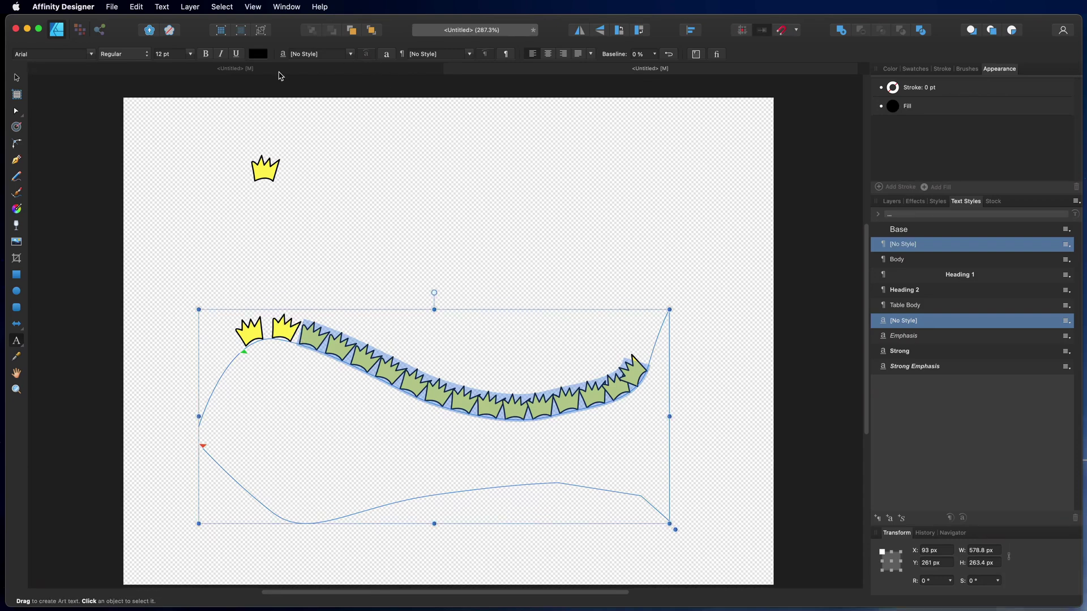
left_click(387, 53)
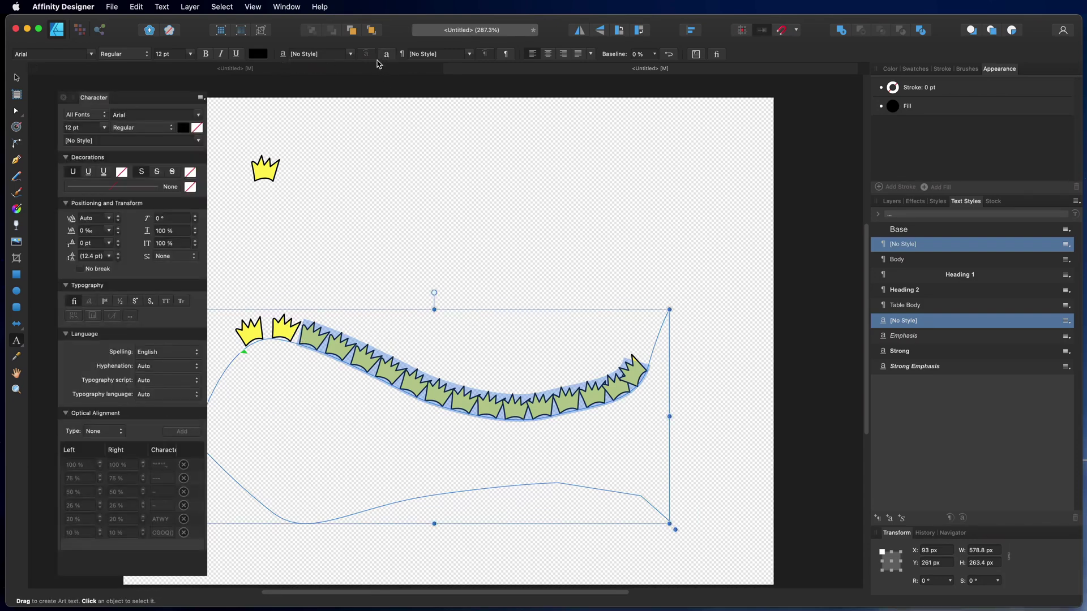
left_click_drag(159, 101, 145, 95)
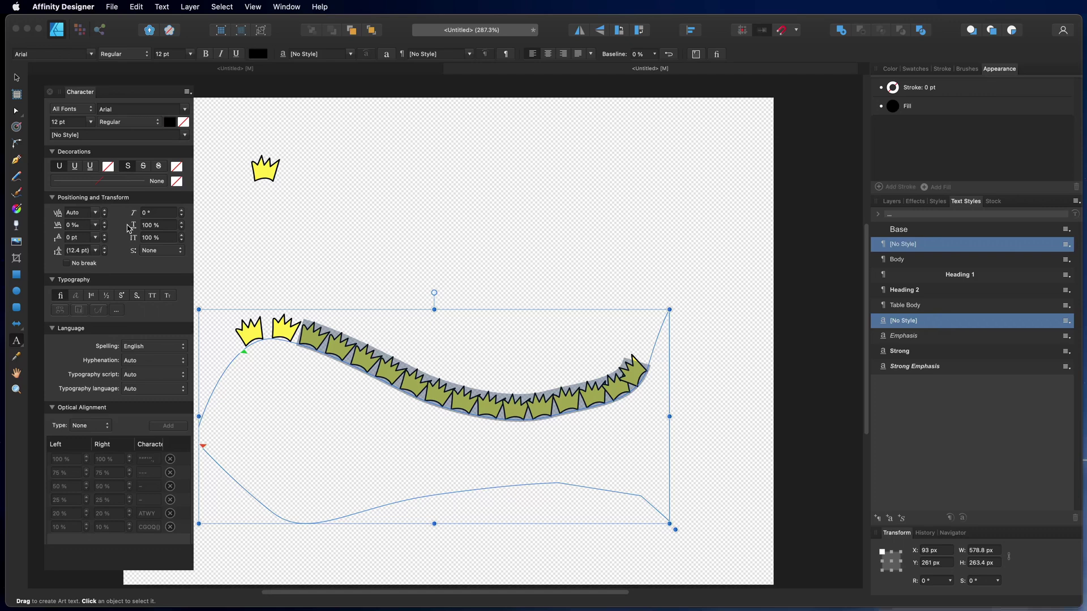
left_click(146, 226)
type("150")
key("Return")
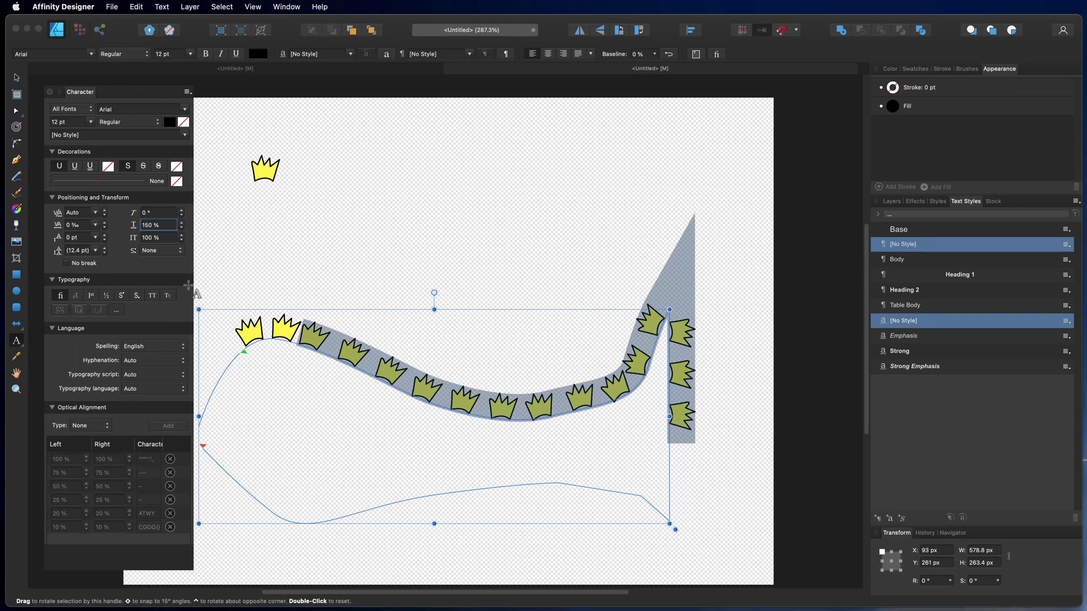
double_click(146, 225)
type("120")
key("Return")
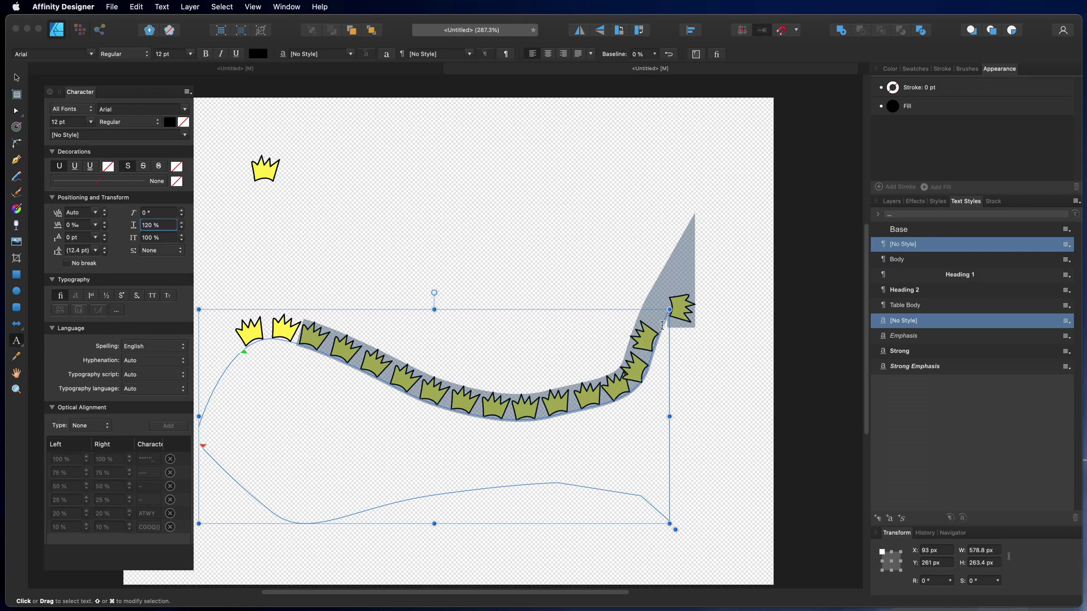
- Delete the stray crown past the path end, then delete and restore the crown at the curve's bottom
left_click(680, 320)
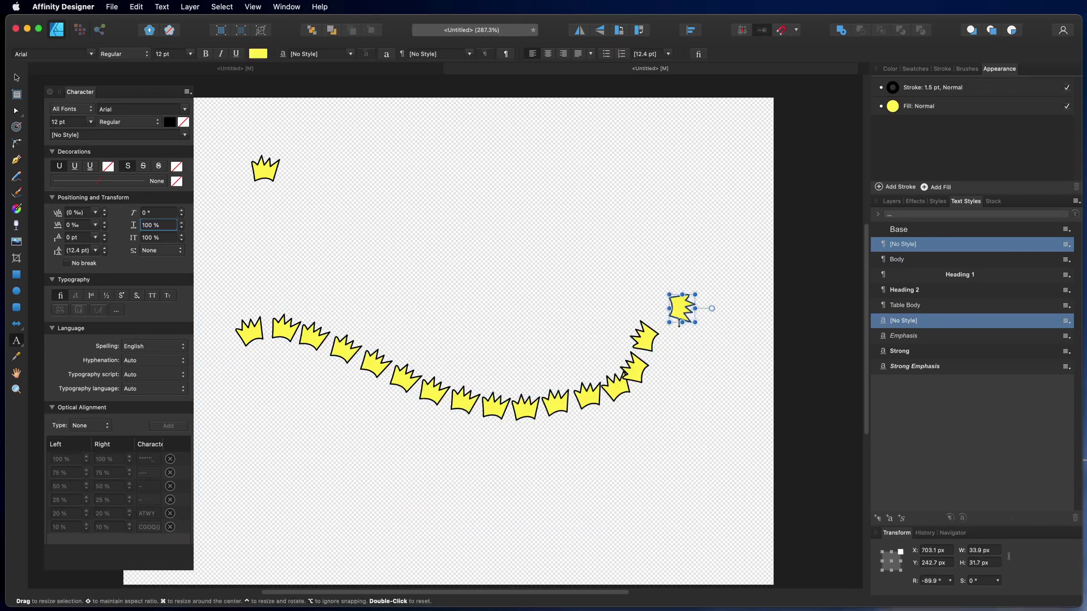
key("Delete")
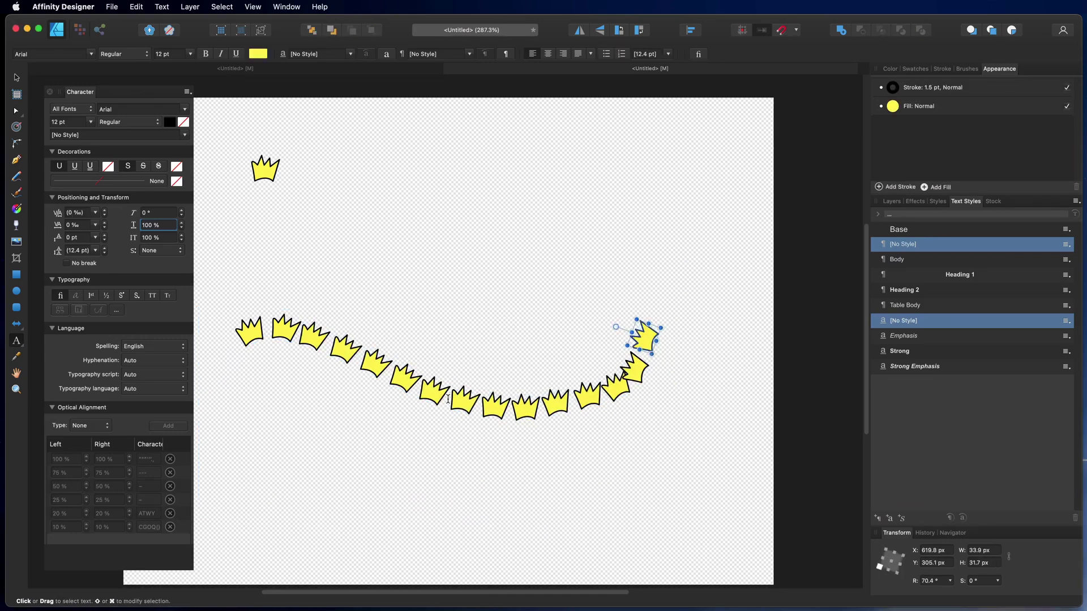
left_click(464, 401)
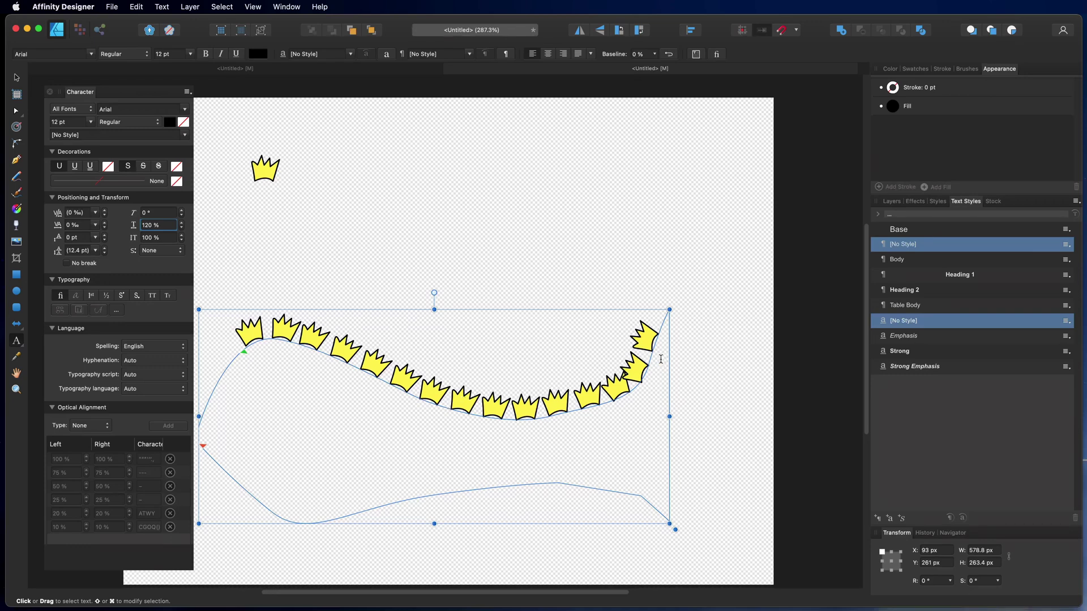
left_click(16, 80)
left_click(495, 410)
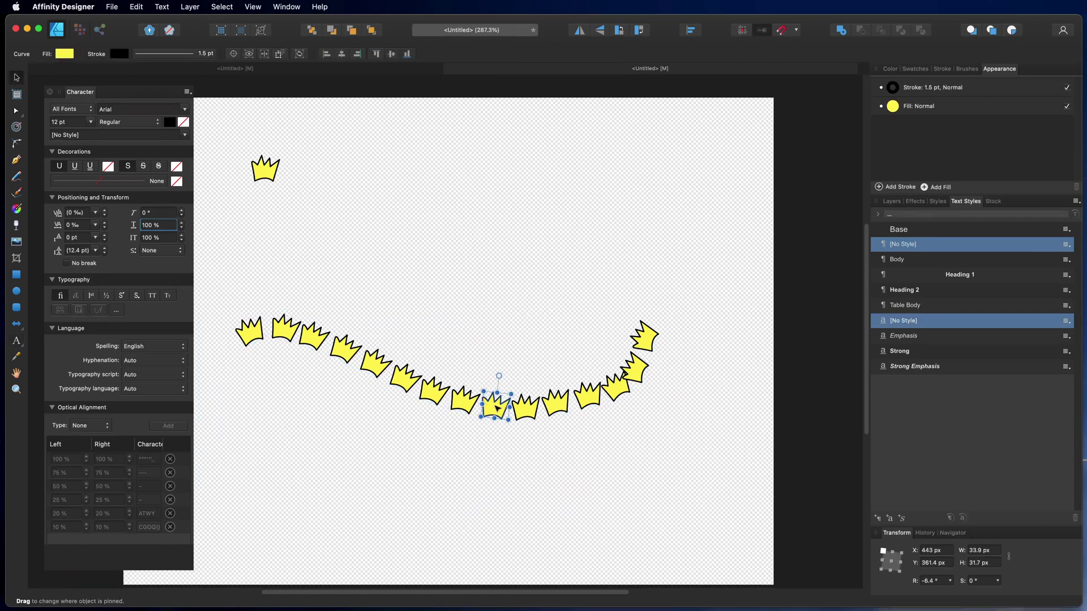
key("Delete")
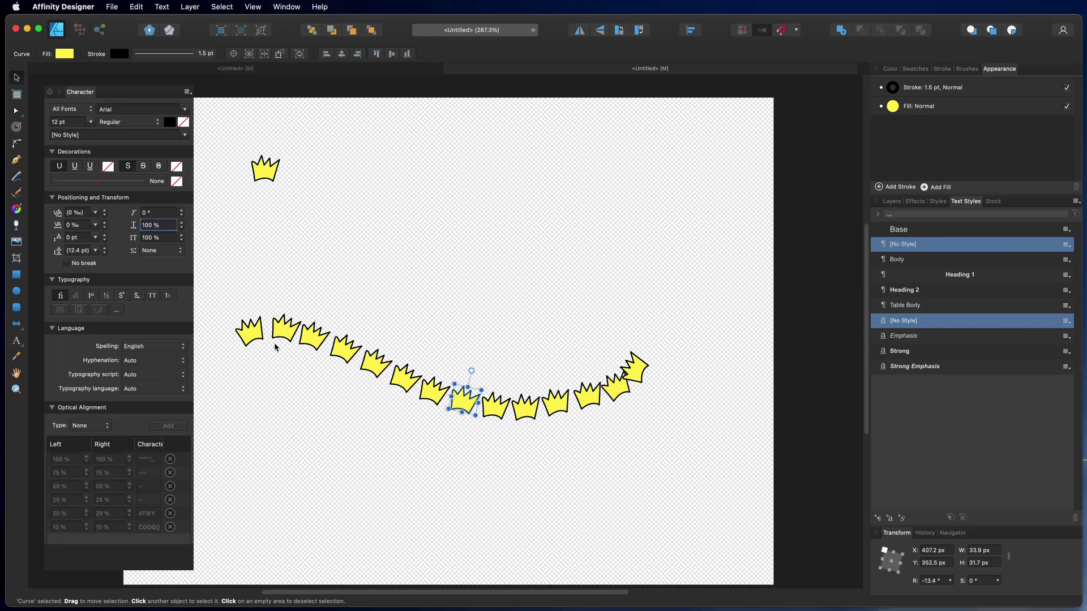
key("super+z")
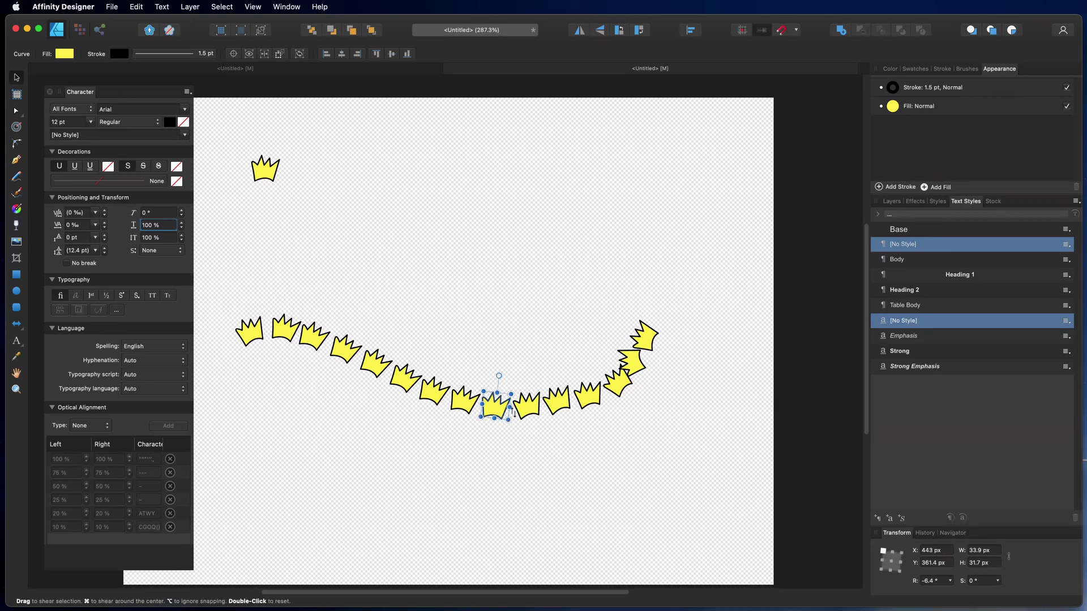
- Close the Character panel and widen the gap between two middle crowns with Alt+Right kerning
left_click(517, 383)
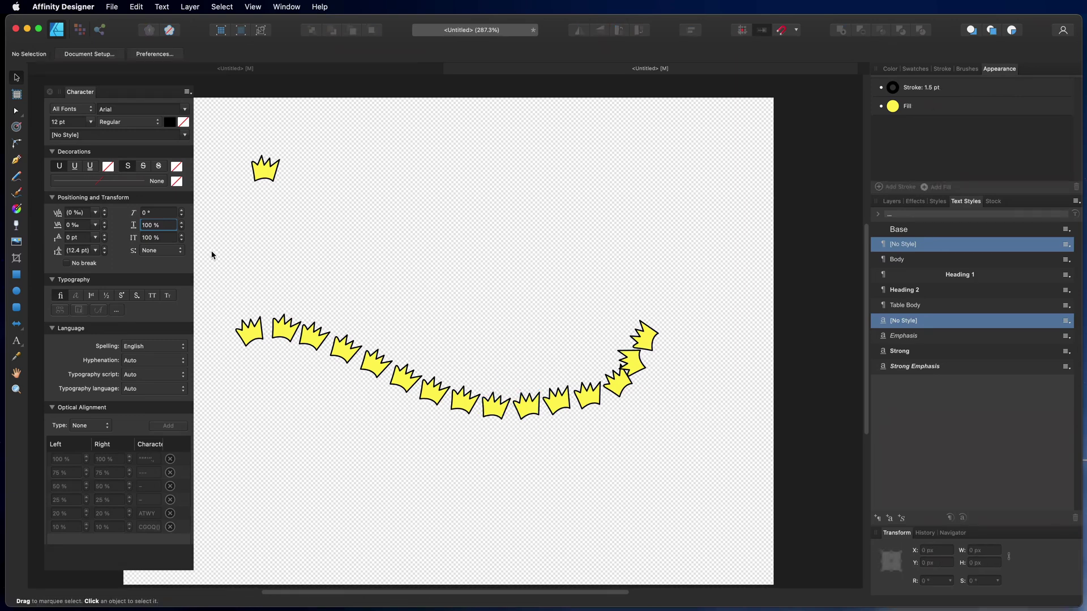
left_click(50, 95)
left_click(51, 95)
left_click(239, 355)
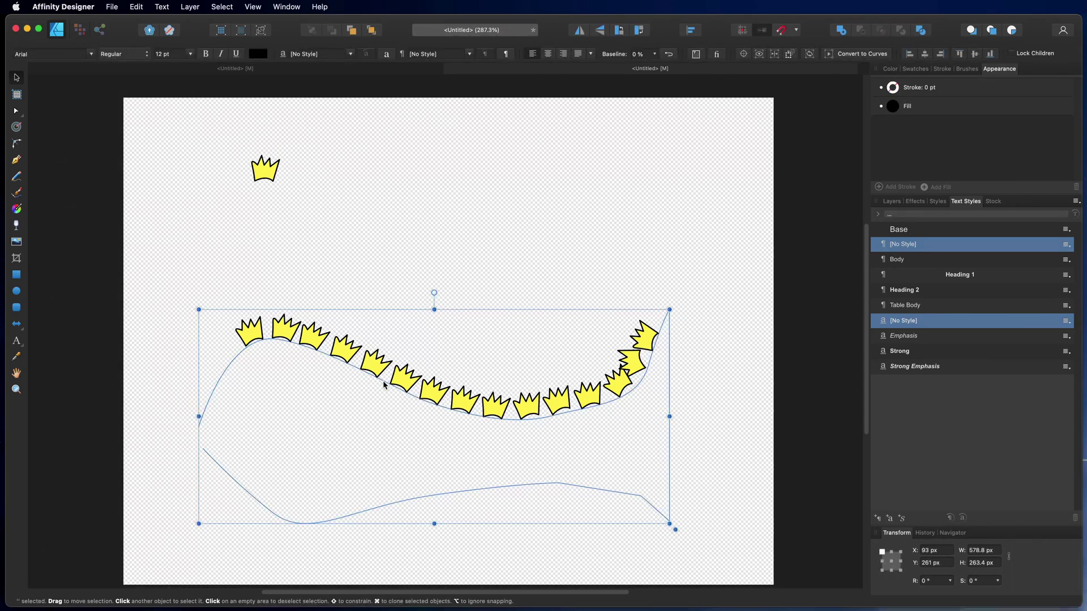
key("t")
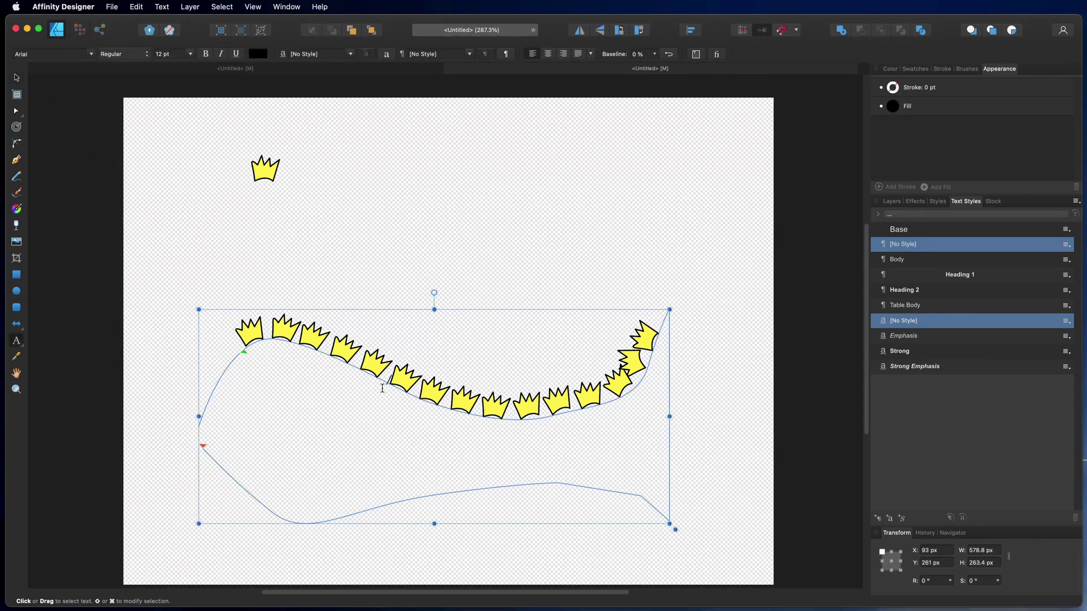
left_click(417, 396)
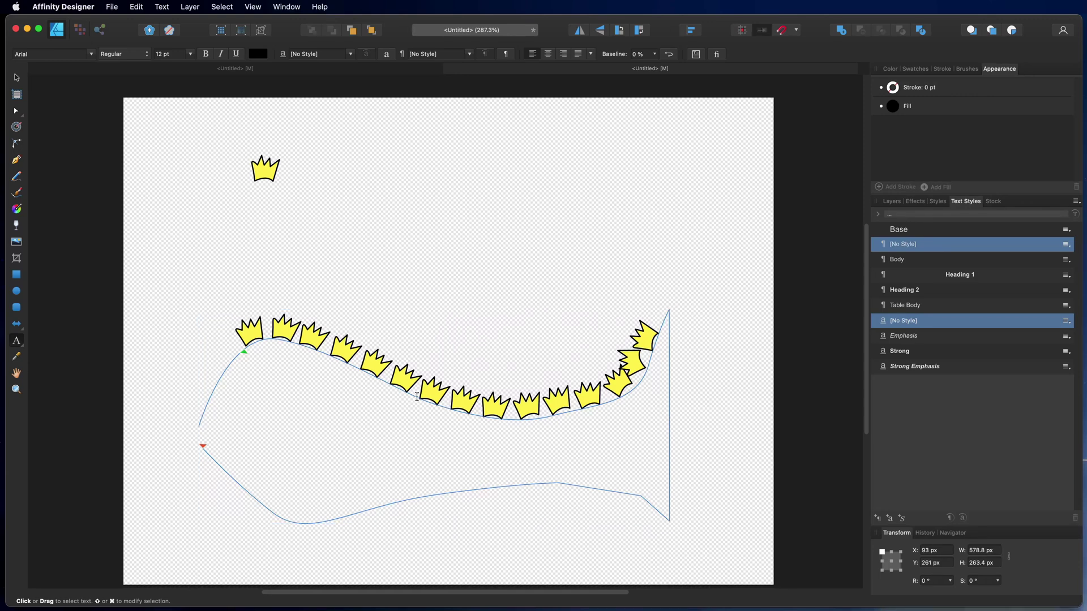
key("alt+Right")
key("alt+Right")
key("alt+Right")
key("alt+Right")
key("alt+Right")
key("alt+Right")
key("alt+Right")
key("alt+Right")
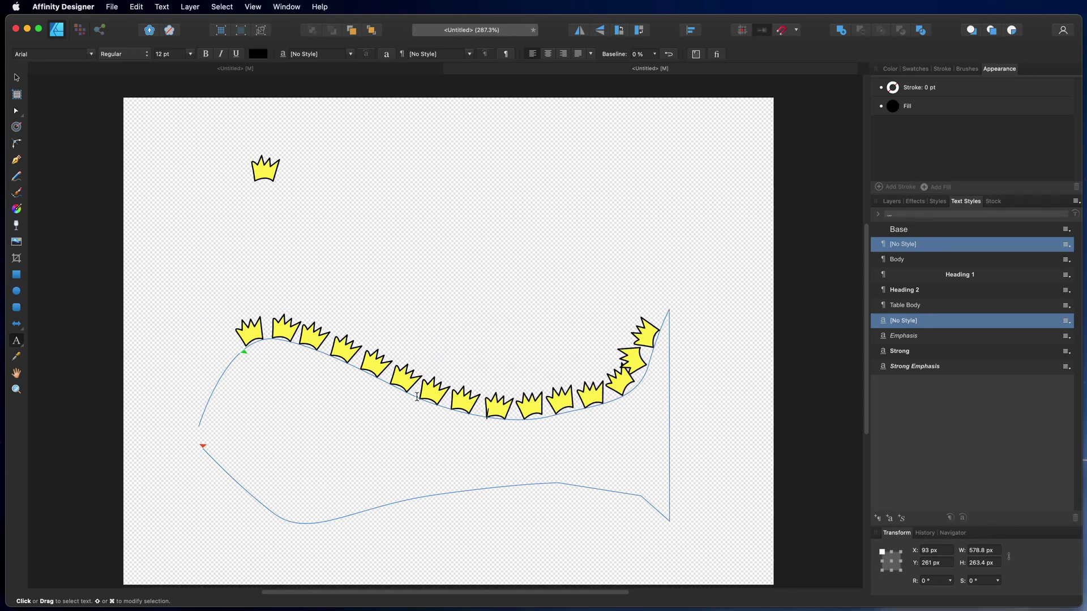
key("alt+Right")
key("alt+Right")
key("alt+Right")
key("alt+Right")
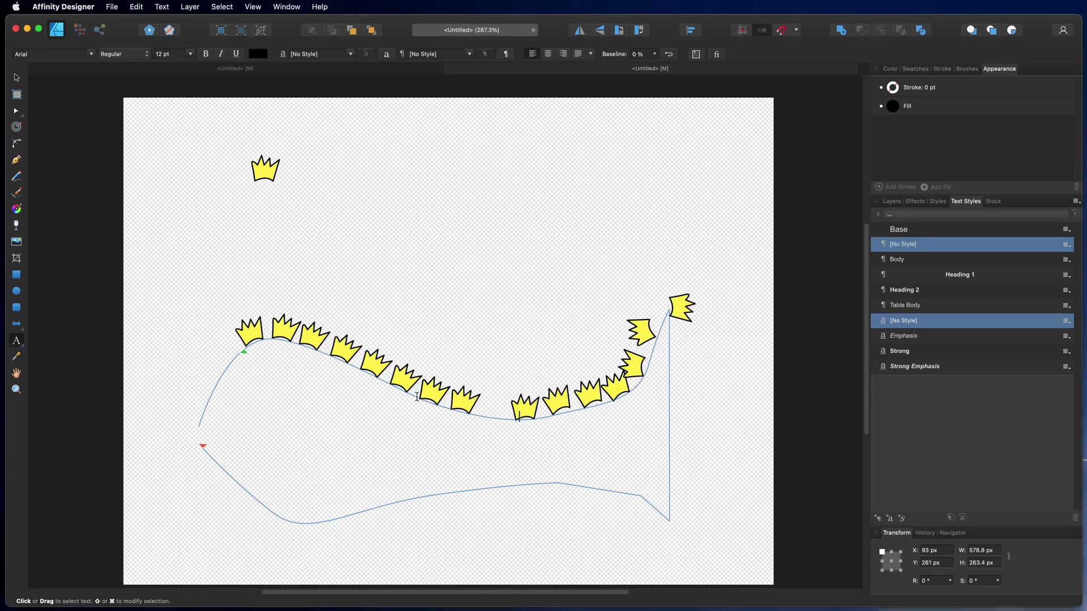
key("Escape")
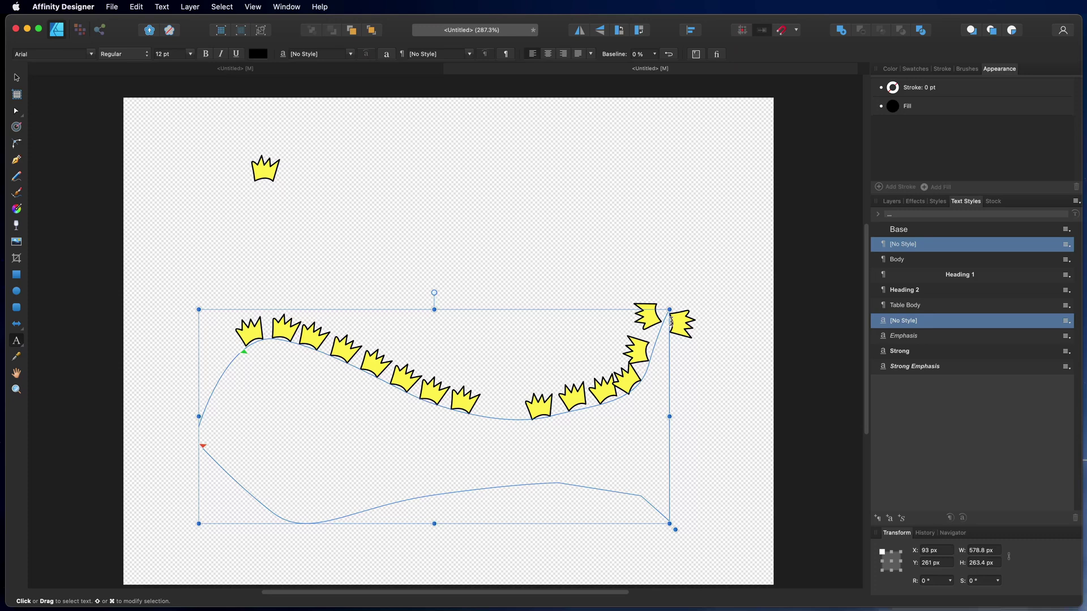
- Move the end crown back toward the path's end and delete the loose top-left crown
left_click(16, 80)
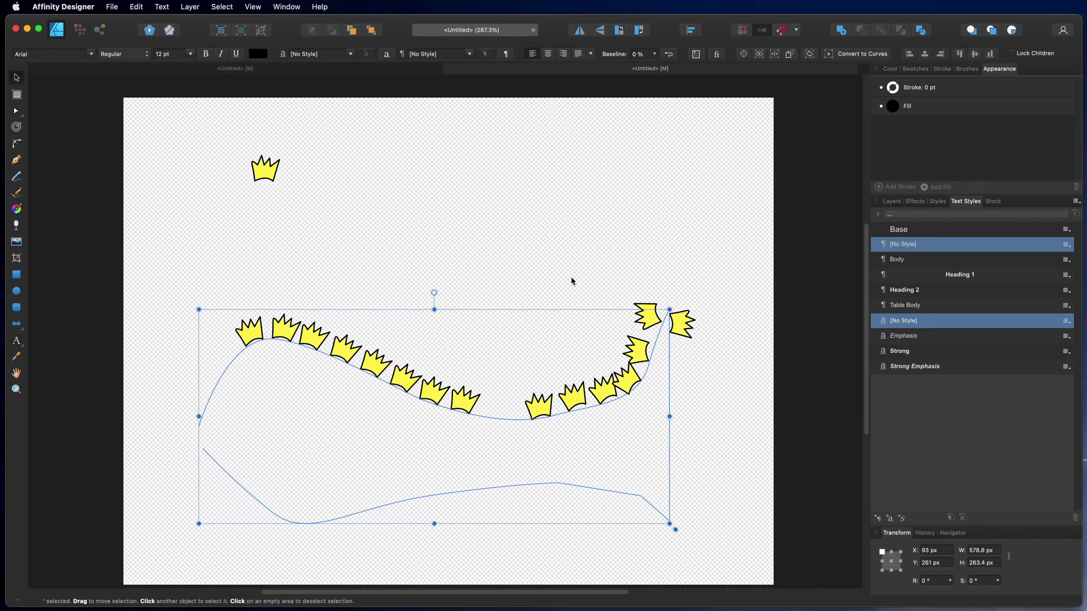
left_click(685, 331)
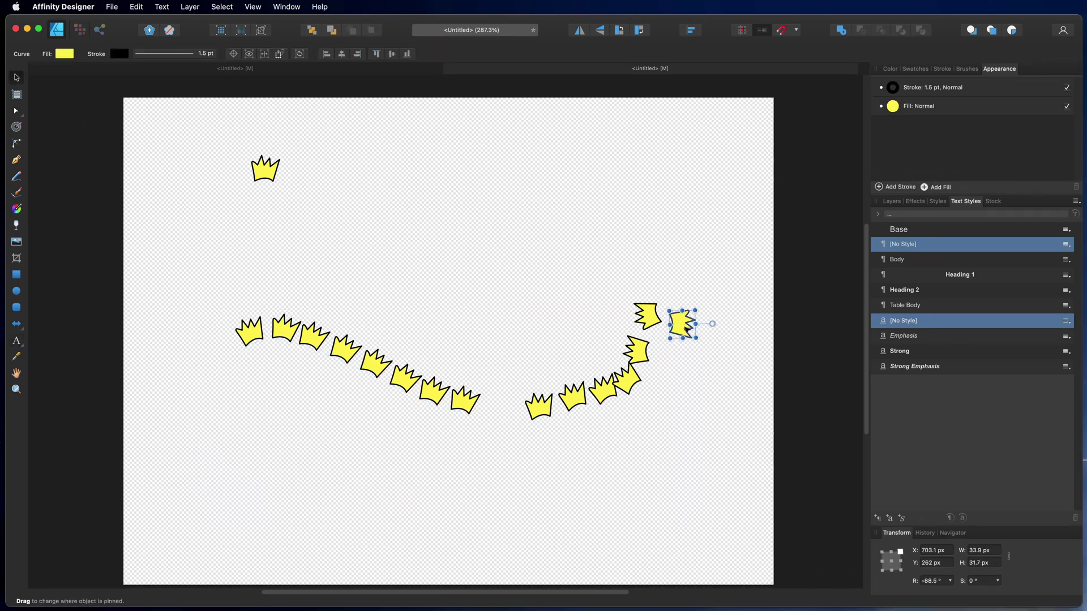
left_click_drag(685, 331, 649, 323)
left_click(642, 435)
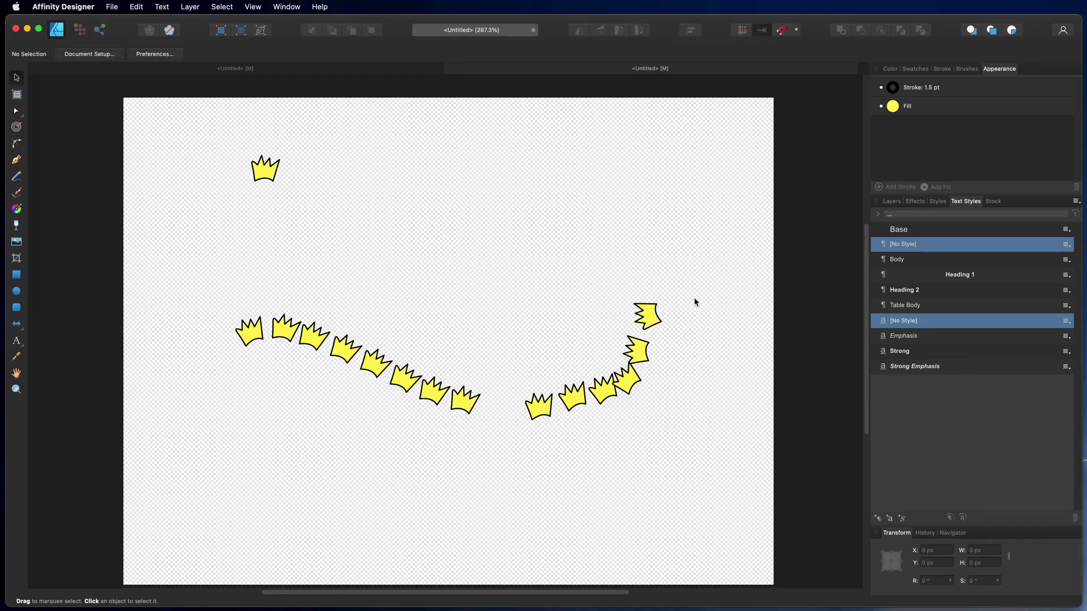
left_click(262, 174)
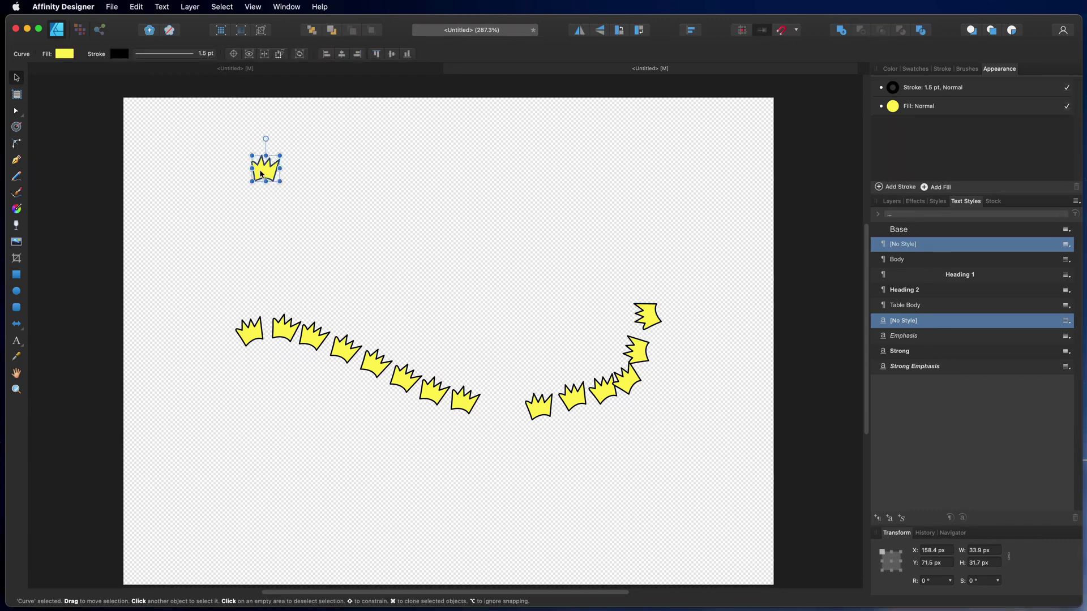
key("Delete")
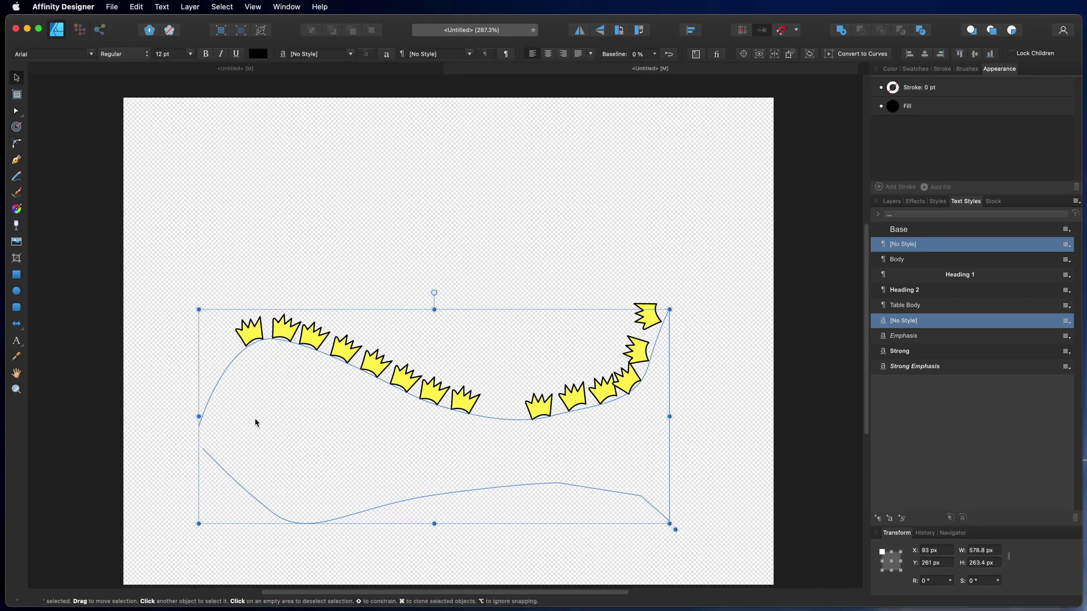
left_click(563, 261)
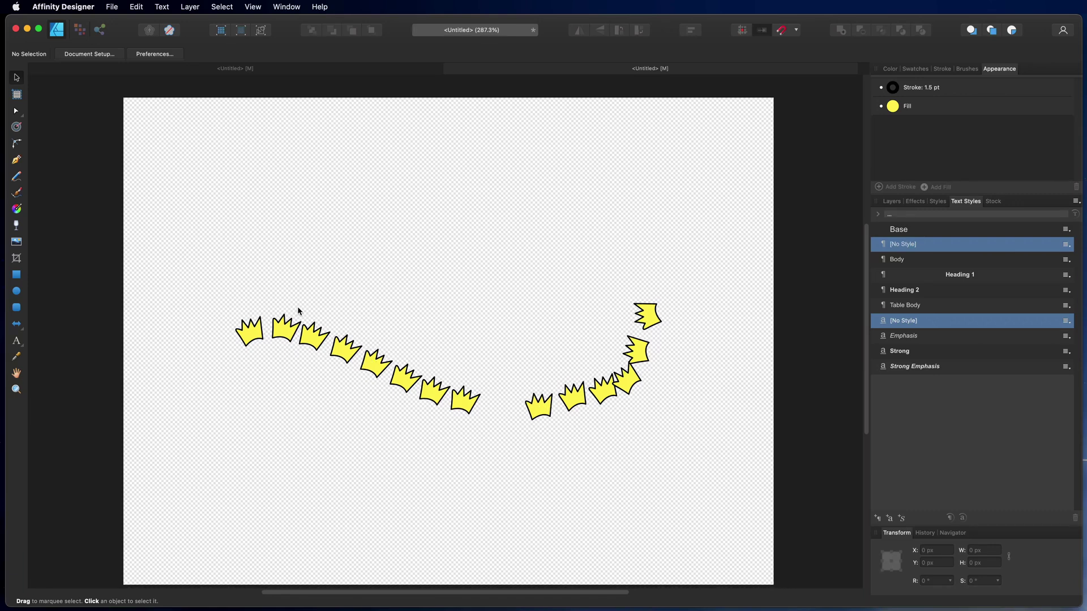
- Draw a small closed drop outline at the top-left of the page with the Pen tool
left_click(307, 335)
left_click(279, 277)
left_click(16, 160)
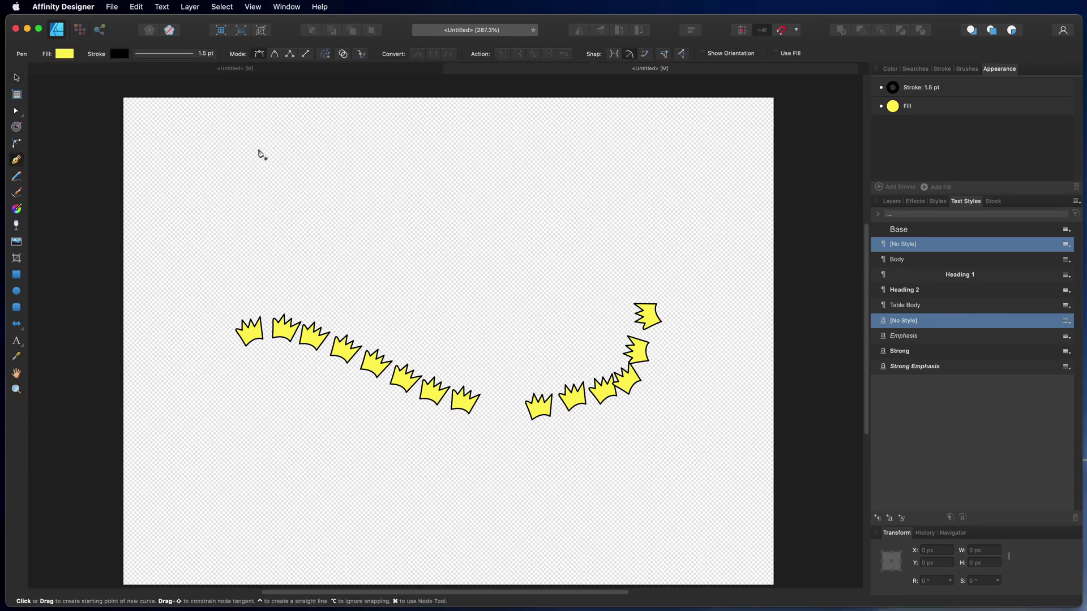
left_click(262, 129)
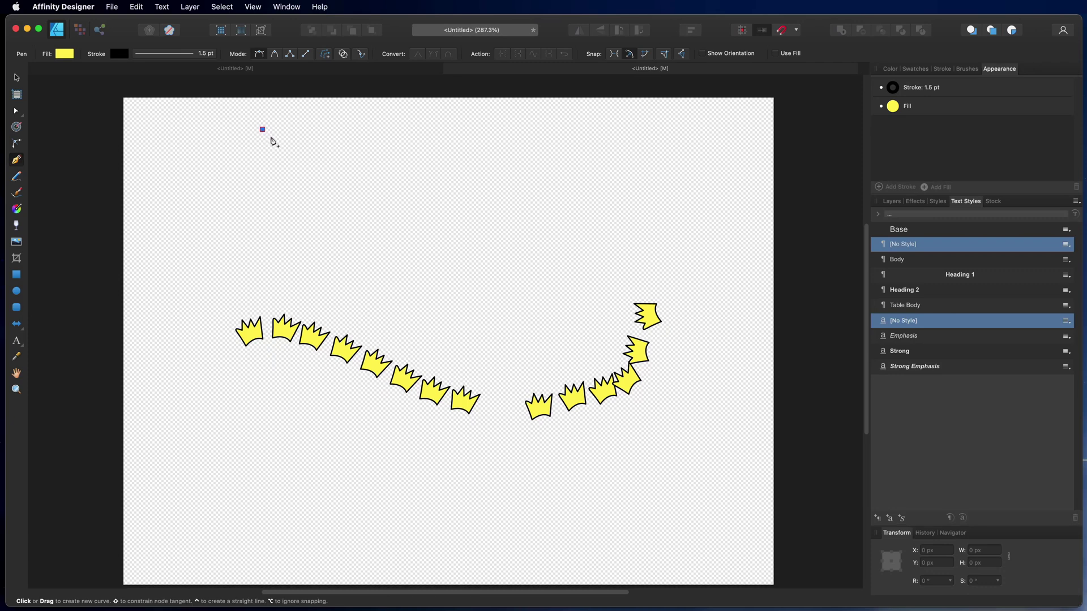
left_click_drag(266, 151, 260, 161)
left_click(250, 144)
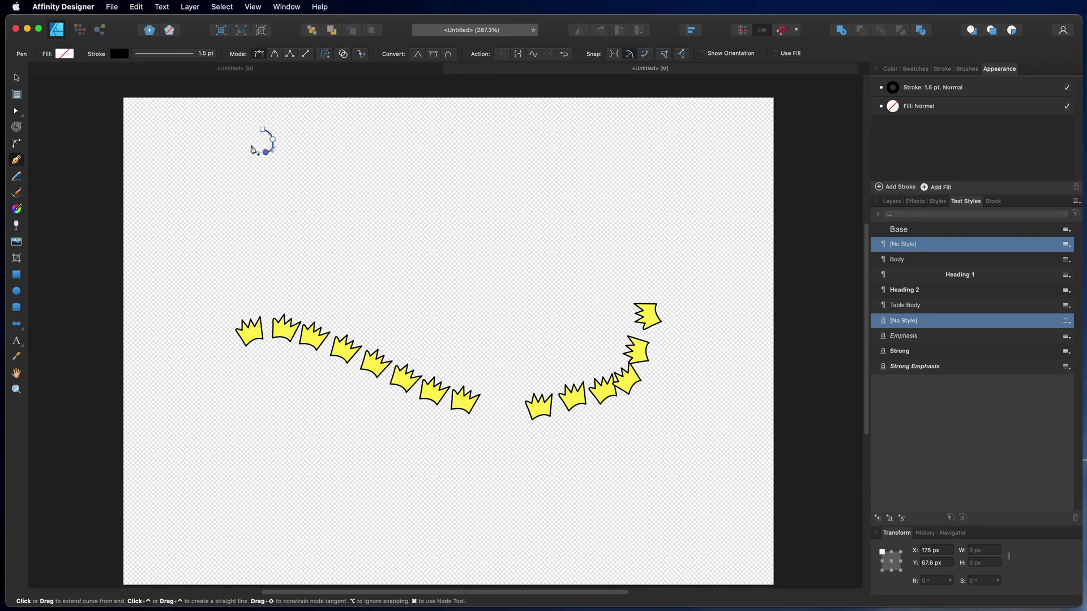
left_click(262, 131)
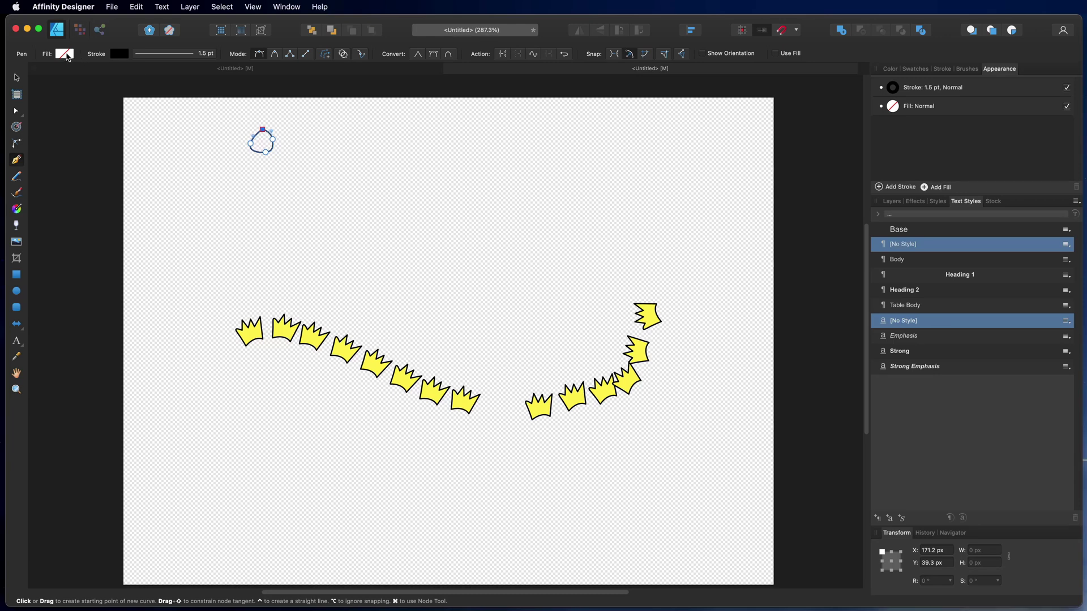
- Fill the drop with blue (RGB 13, 29, 205)
left_click(64, 54)
left_click_drag(156, 160, 157, 160)
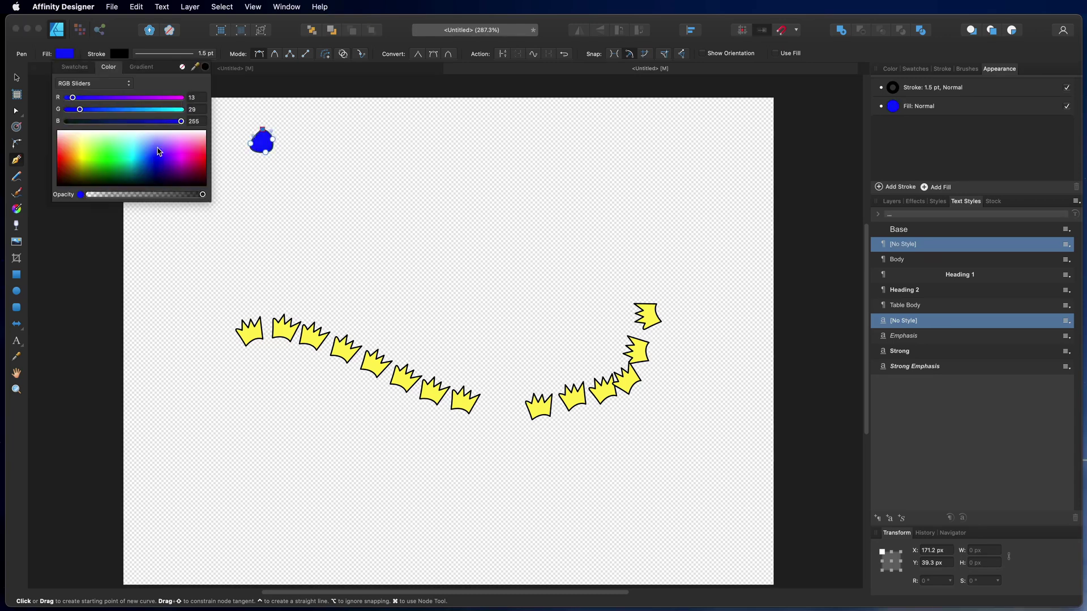
left_click(16, 78)
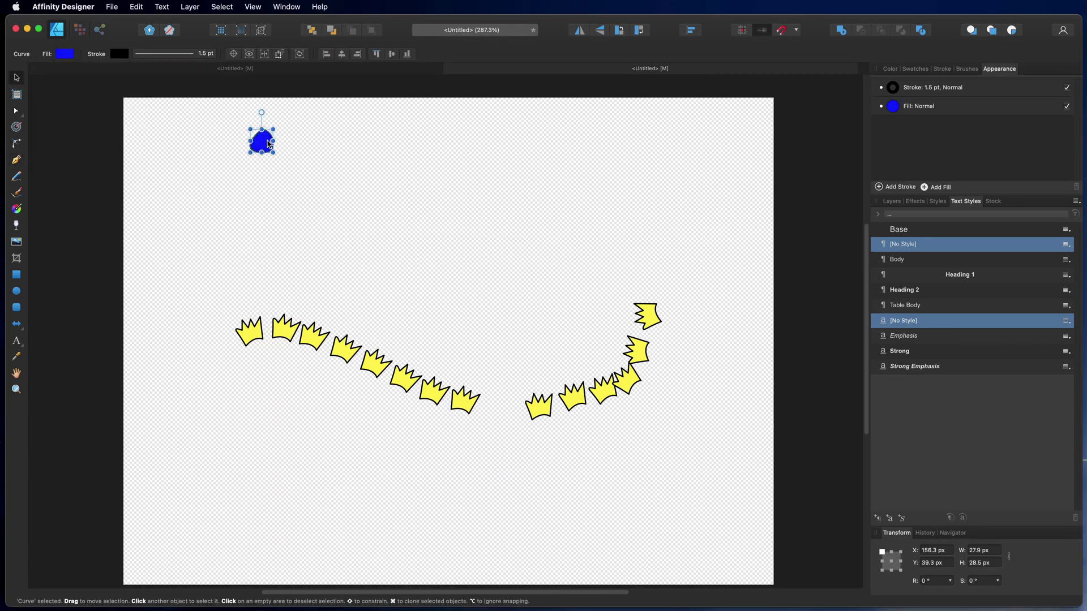
- Copy the blue drop and insert it after the third crown in the path text
right_click(262, 136)
left_click(277, 159)
left_click(319, 328)
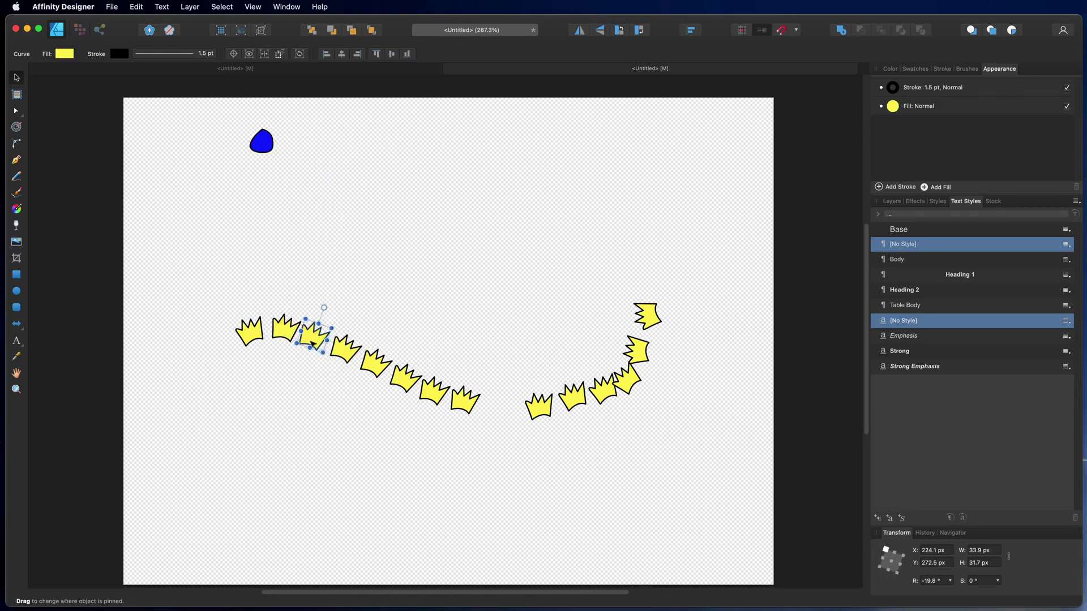
left_click(330, 363)
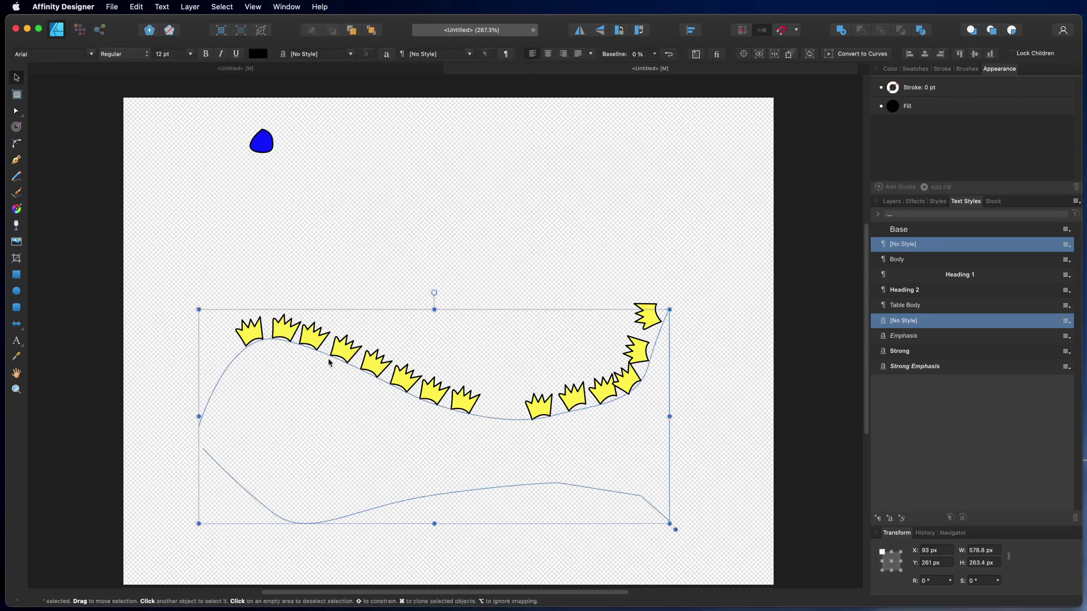
key("t")
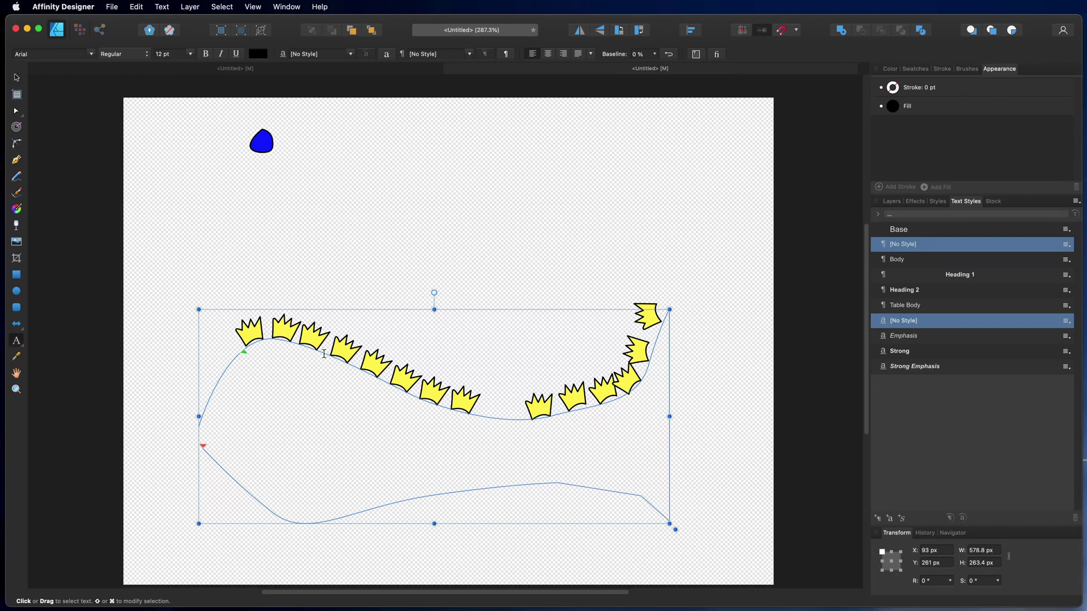
left_click(325, 354)
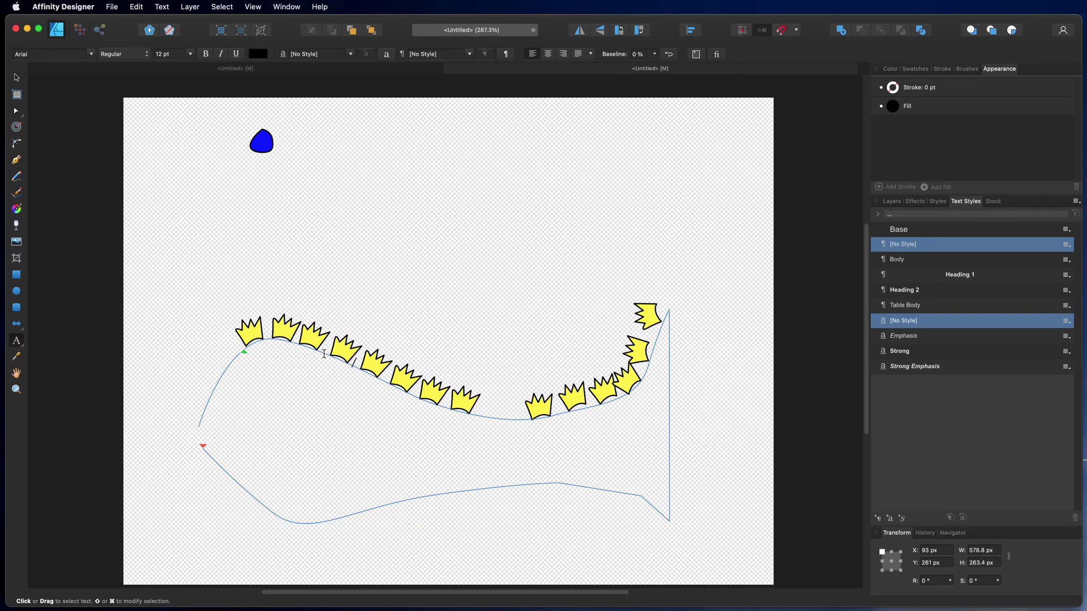
key("cmd+v")
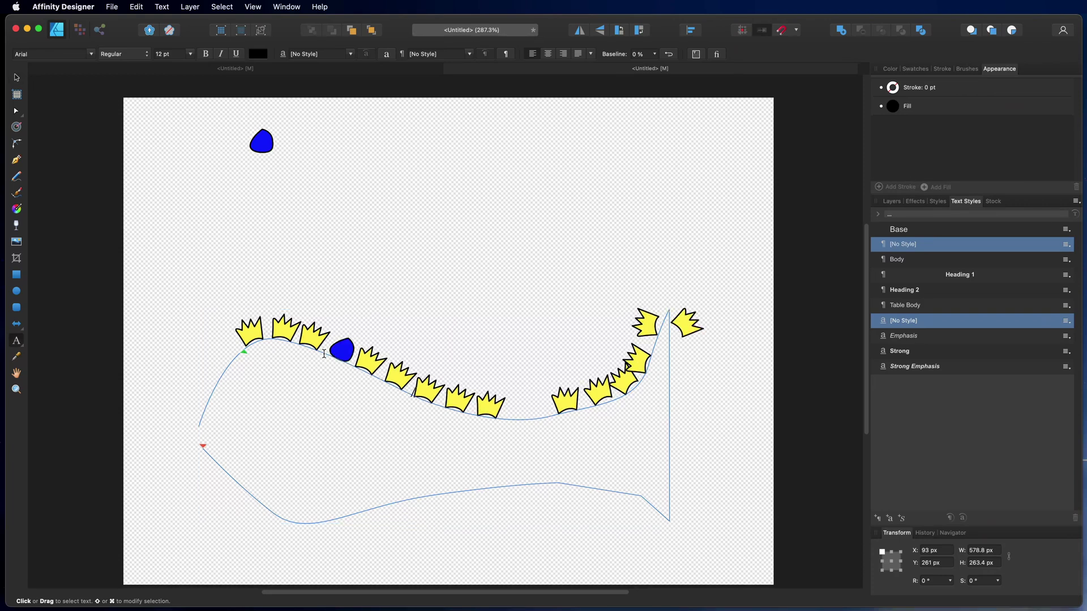
- Paste more blue drops between the crowns and backspace to pull overflowing crowns onto the path
key("Right")
key("Right")
key("cmd+v")
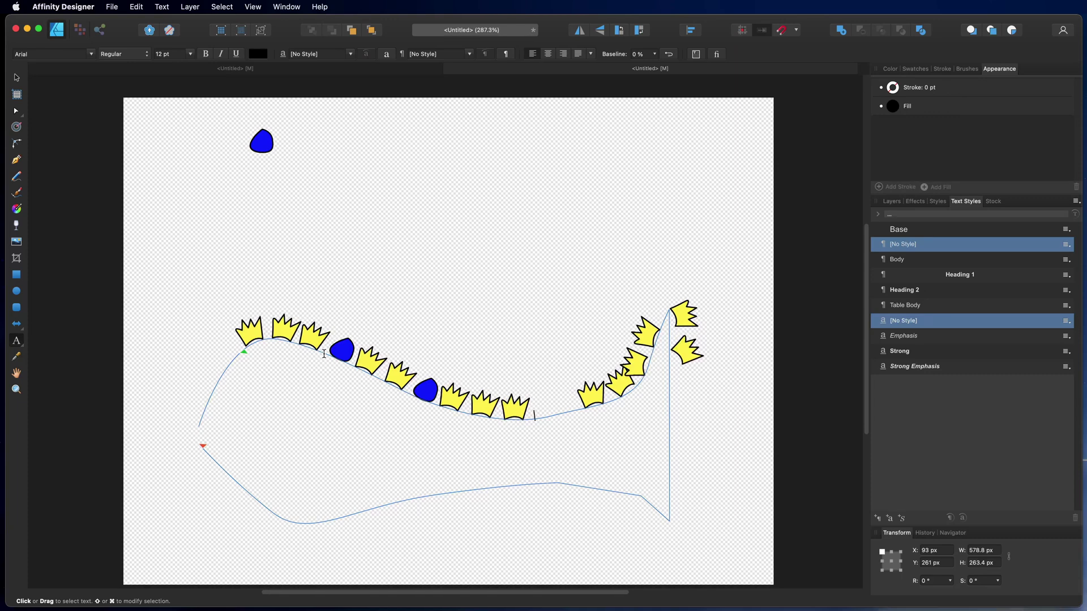
key("cmd+v")
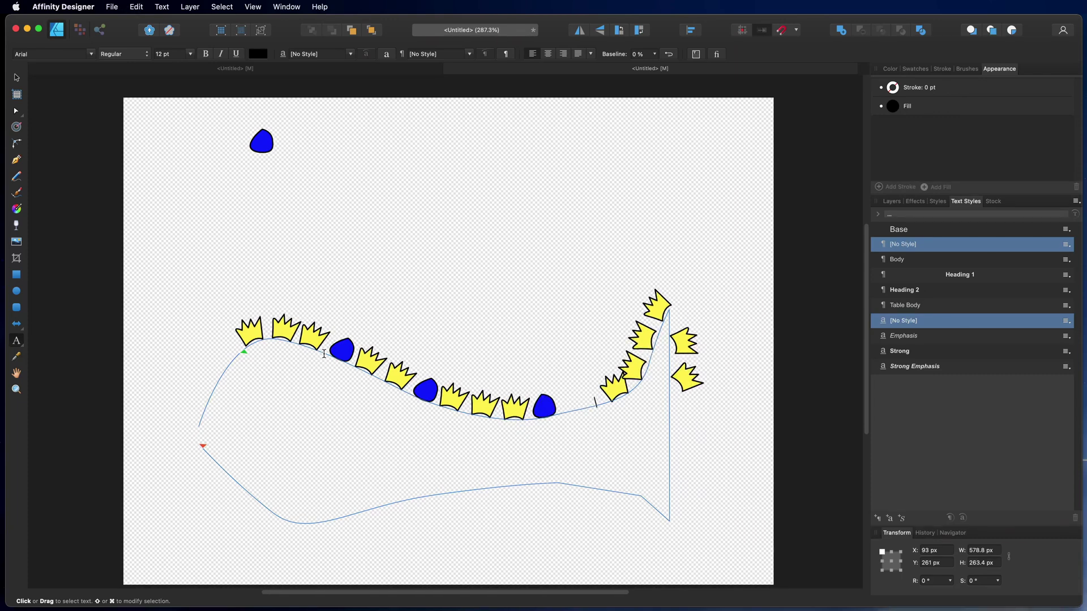
key("BackSpace")
key("BackSpace")
key("BackSpace")
key("BackSpace")
key("BackSpace")
key("BackSpace")
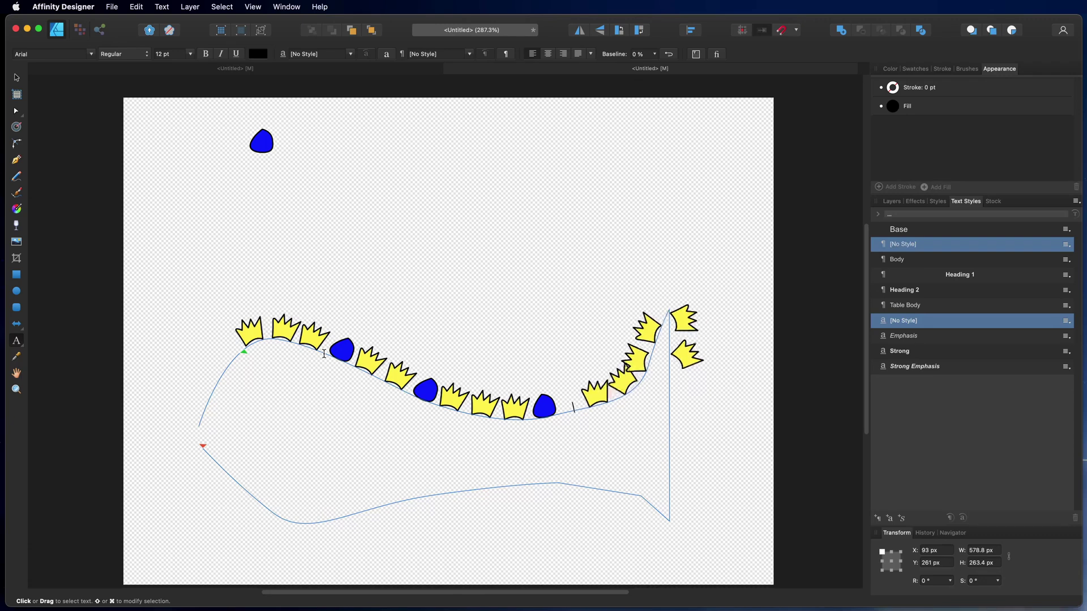
key("BackSpace")
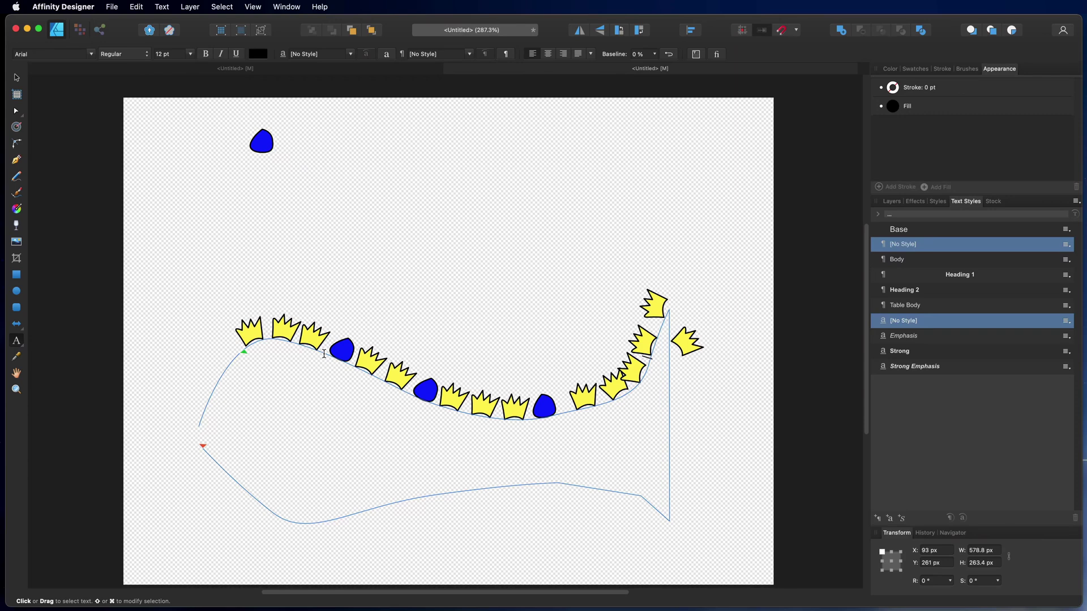
type("o")
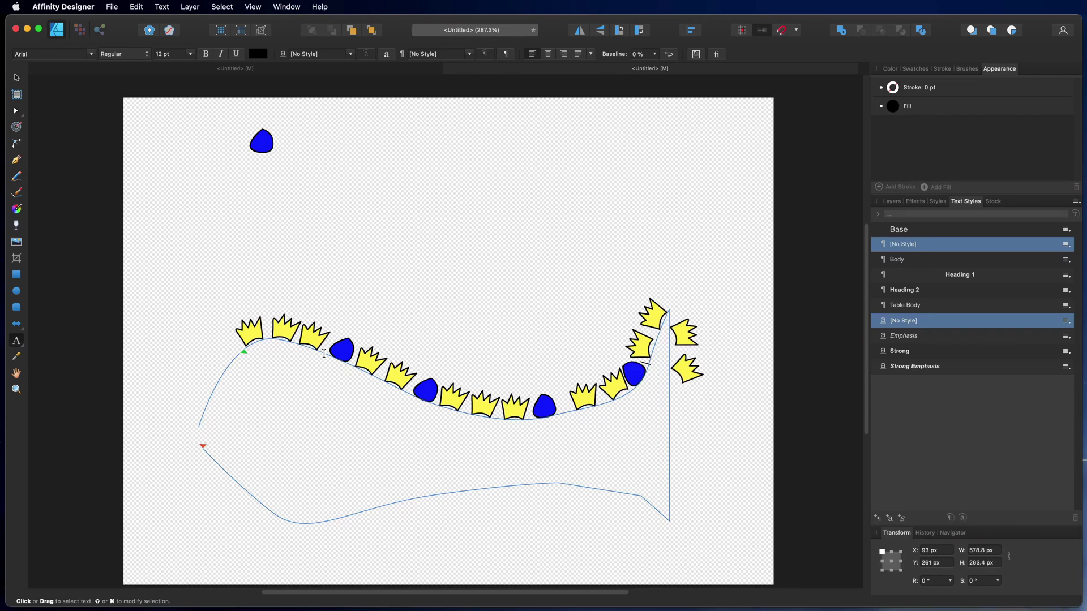
key("Escape")
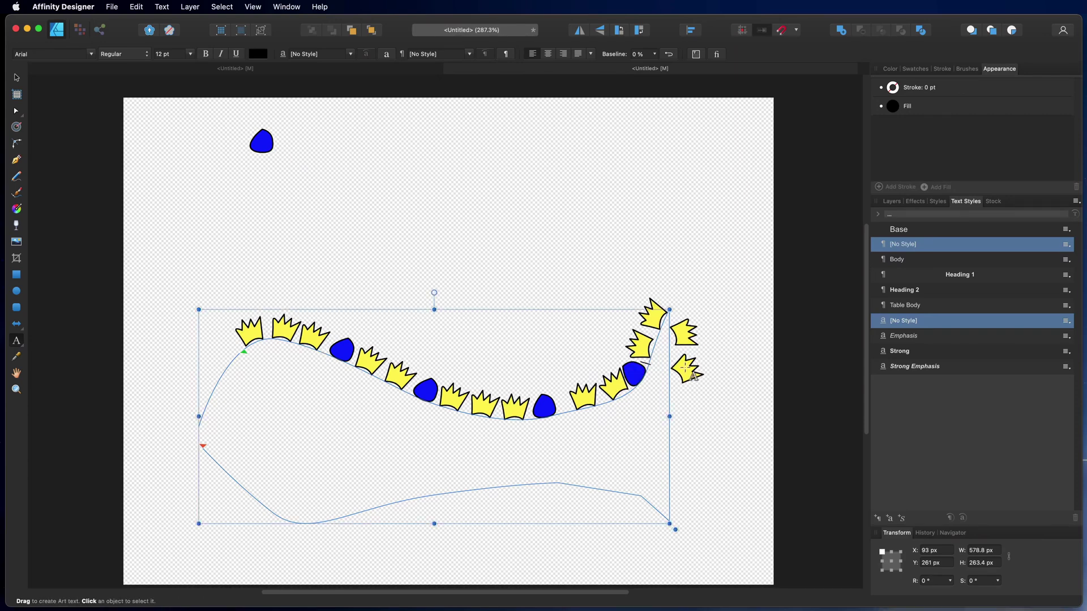
- Delete the stray crown and leftover text object beside the path's end
left_click(692, 373)
key("Delete")
left_click(685, 333)
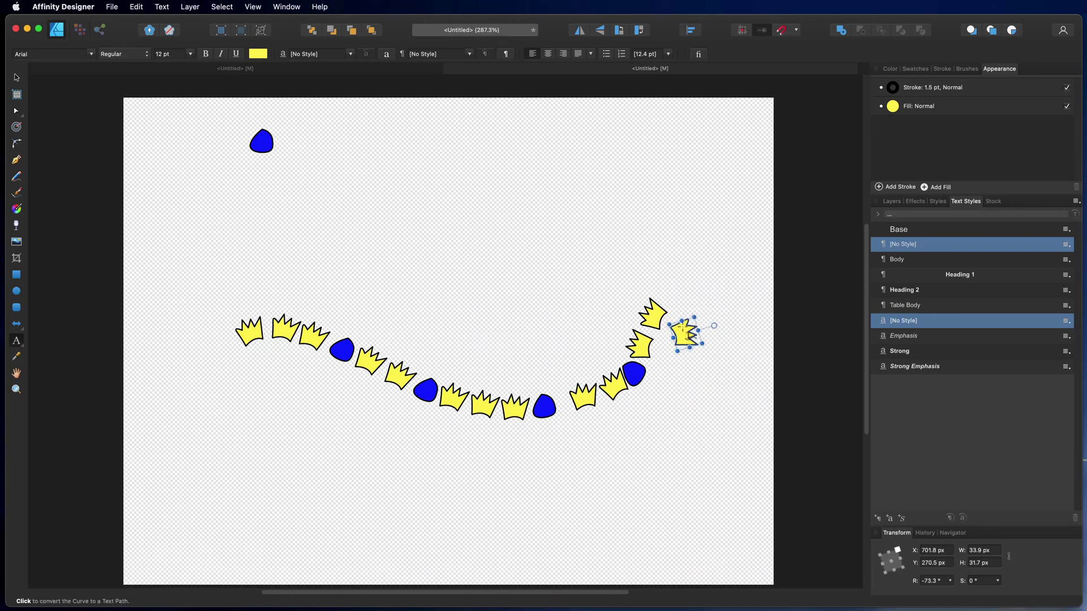
left_click(678, 324)
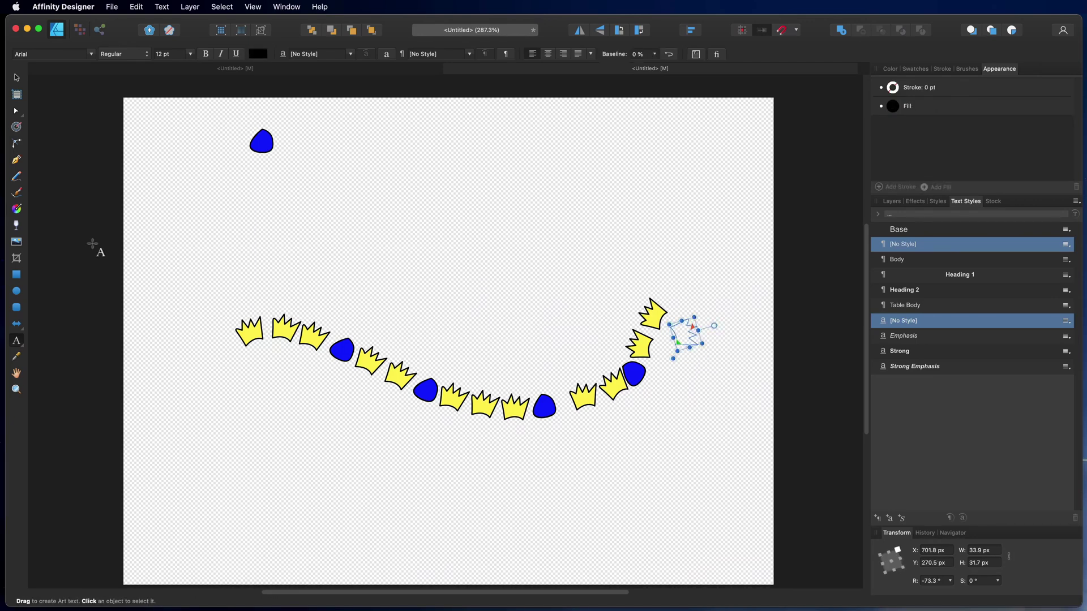
left_click(18, 77)
left_click(535, 230)
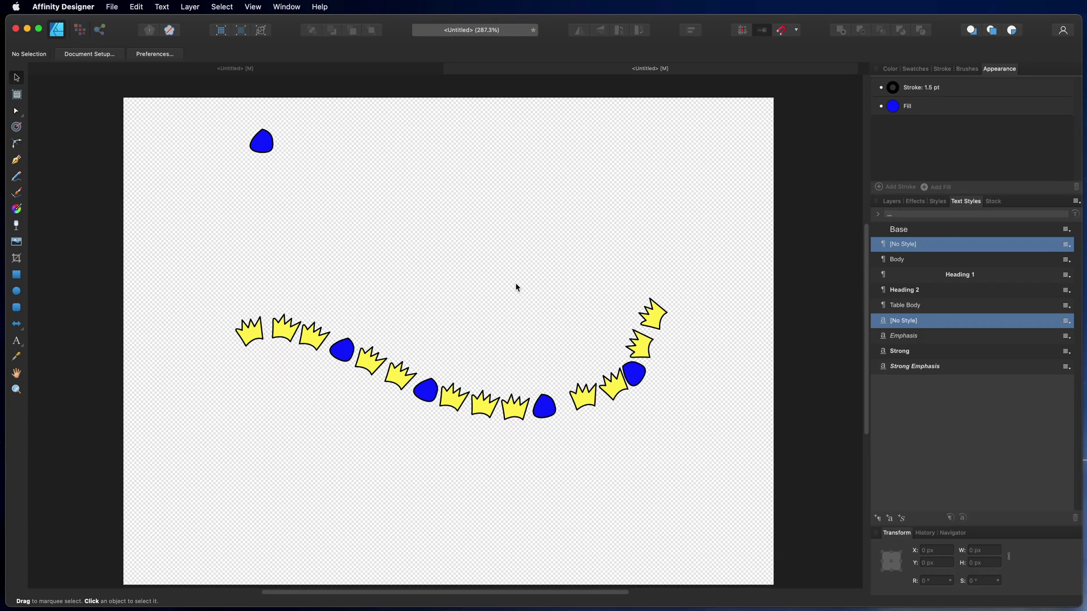
- Copy a blue drop and yellow crown pair from the text on the fish path
left_click(365, 358)
left_click(355, 372)
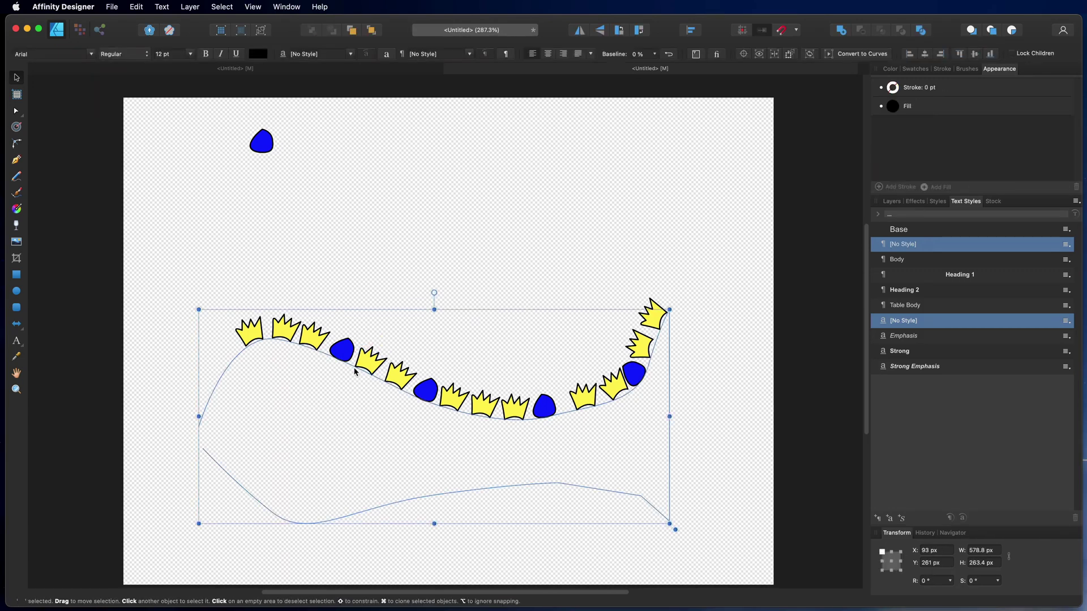
key("t")
left_click_drag(379, 375, 362, 358)
right_click(343, 357)
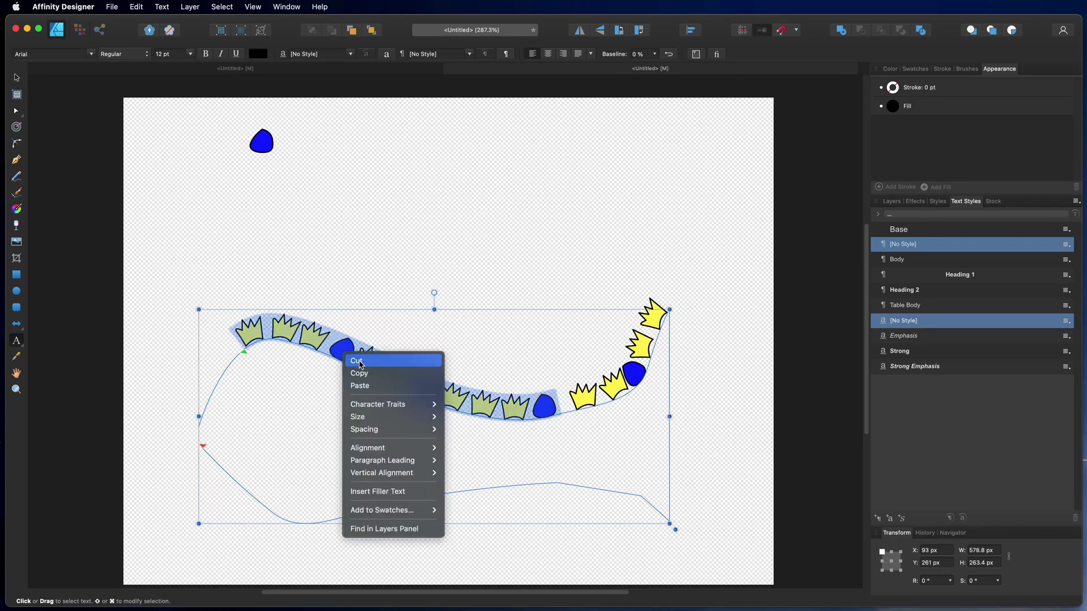
left_click(370, 373)
left_click(360, 363)
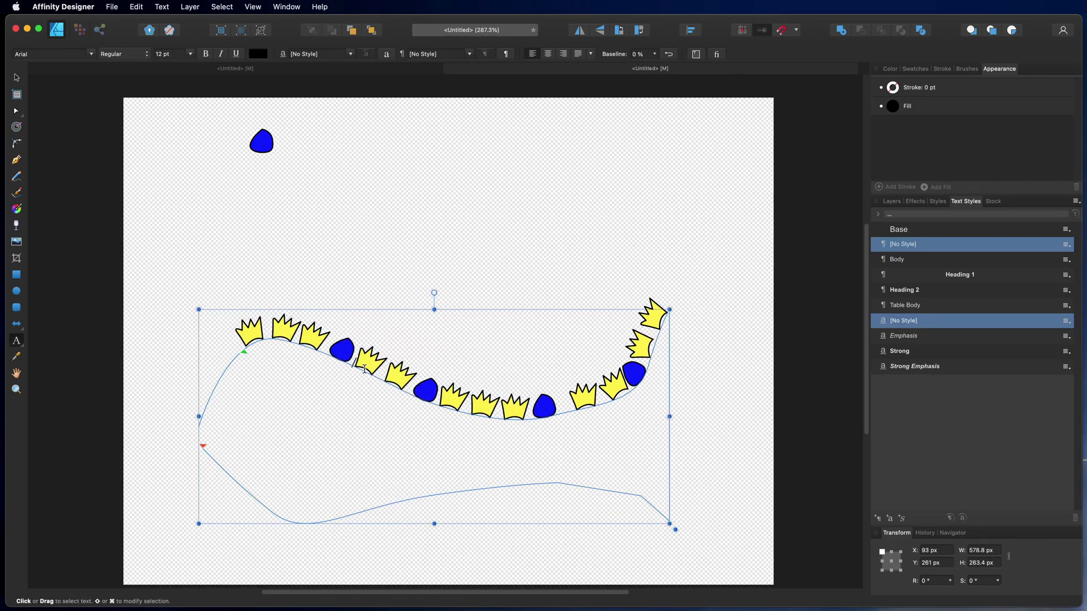
left_click_drag(374, 369, 342, 346)
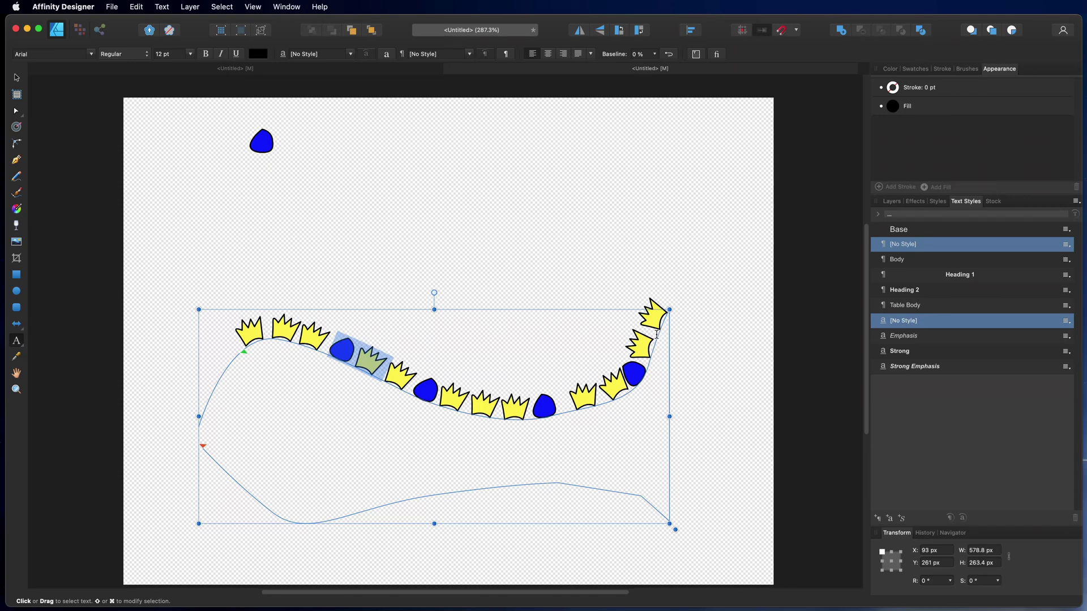
- Paste two drop-and-crown pairs near the path's end, then finish text editing and deselect
left_click(657, 334)
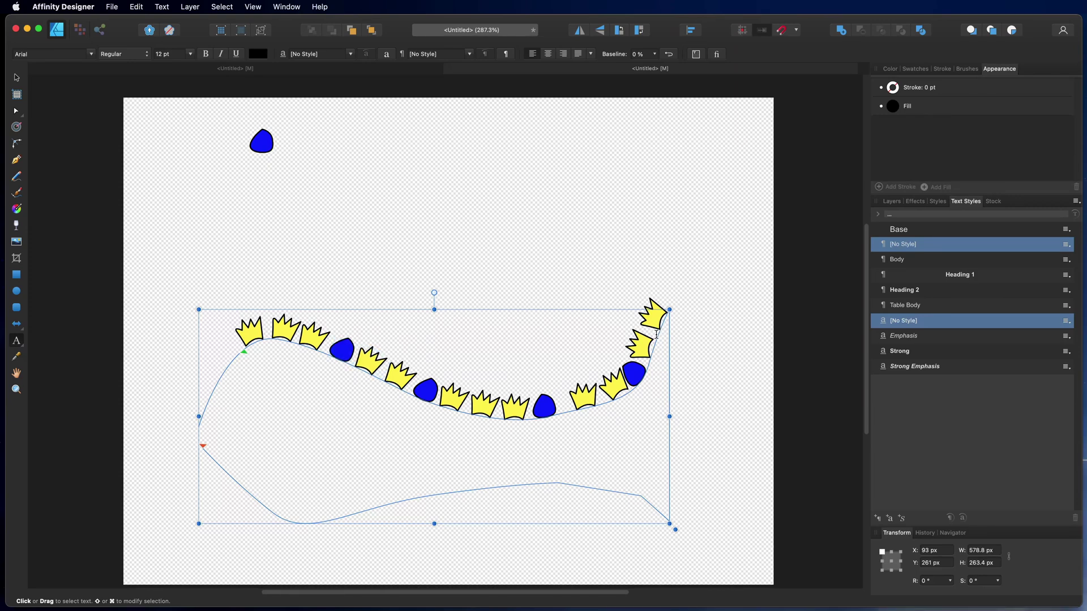
key("super+v")
key("super+v")
key("super+v")
key("super+v")
key("super+v")
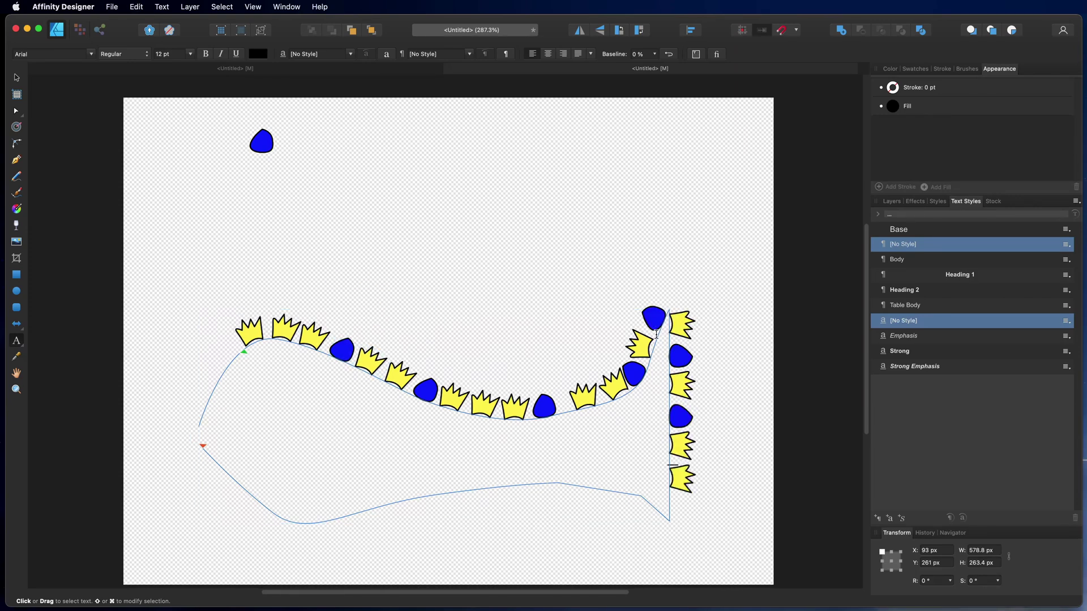
key("super+v")
key("super+v")
key("super+v")
key("super+v")
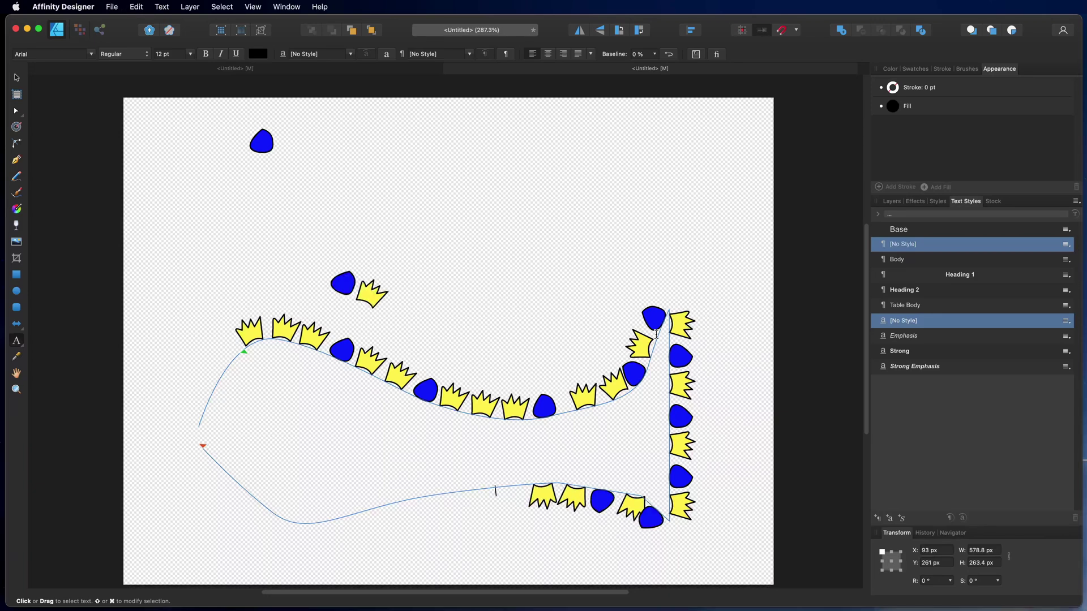
key("Escape")
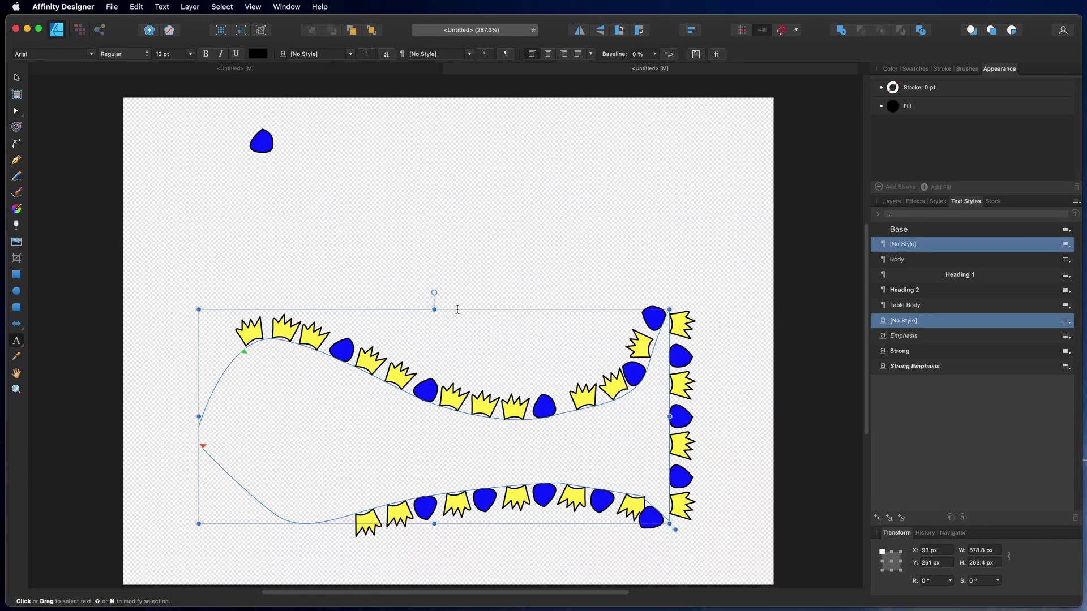
key("v")
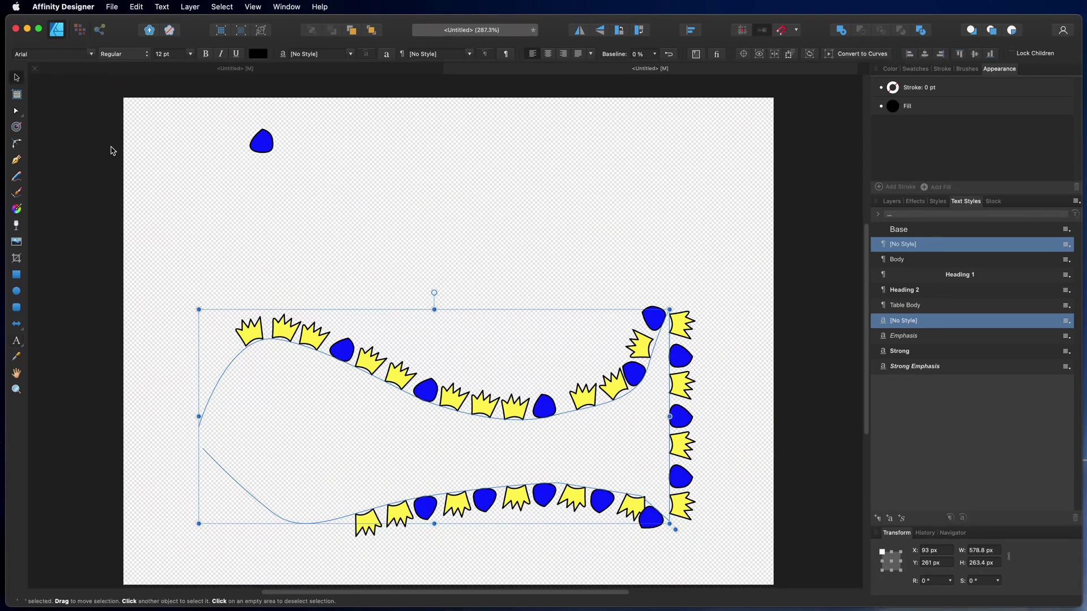
left_click(190, 218)
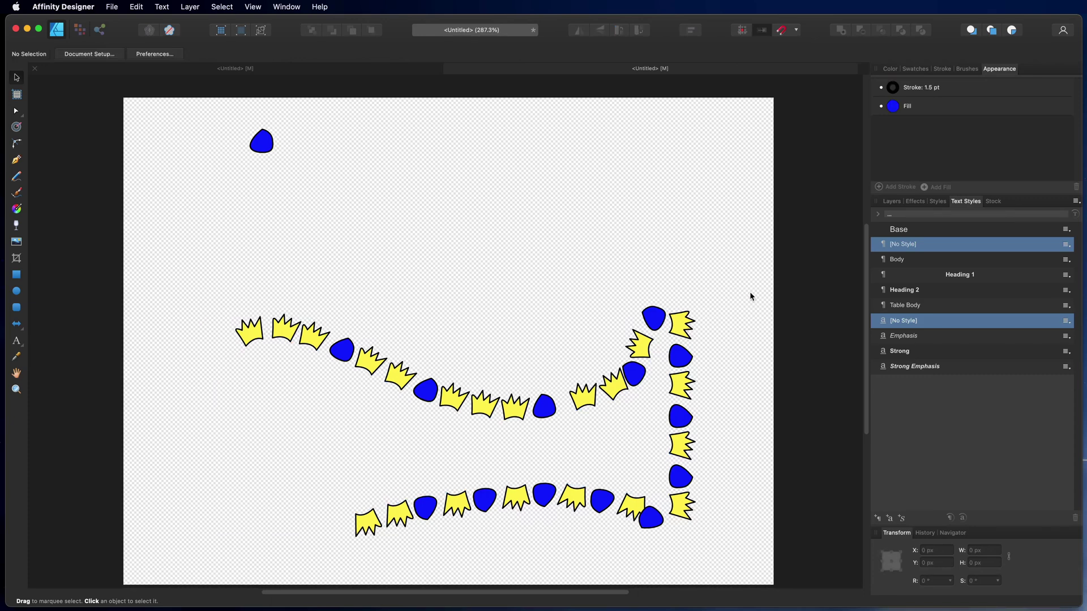
- Tilt the crown after the first blue drop to a new angle
left_click(371, 365)
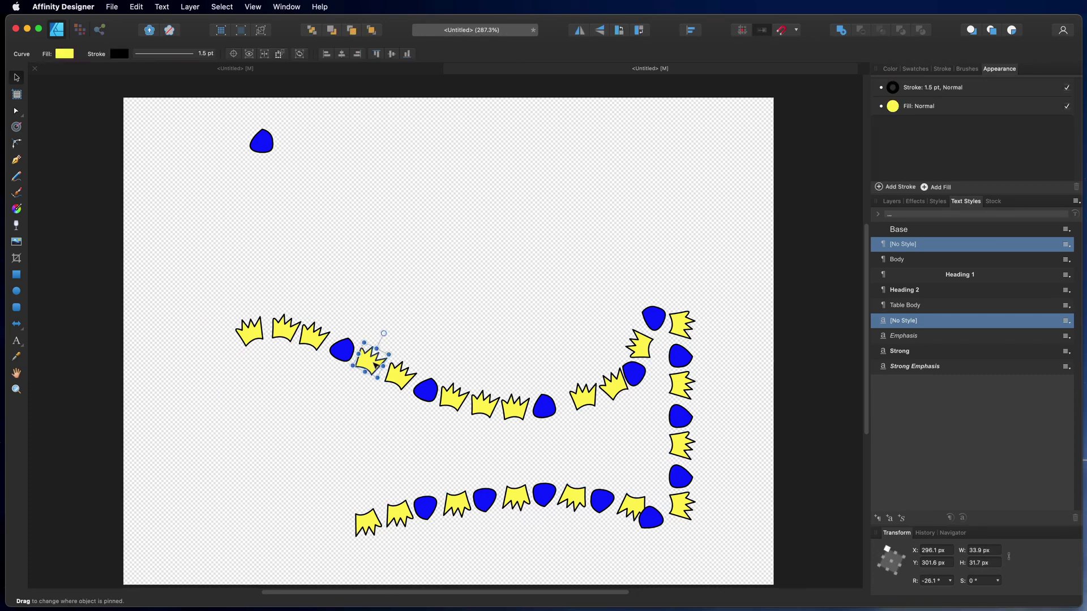
left_click_drag(384, 334, 354, 419)
left_click(429, 307)
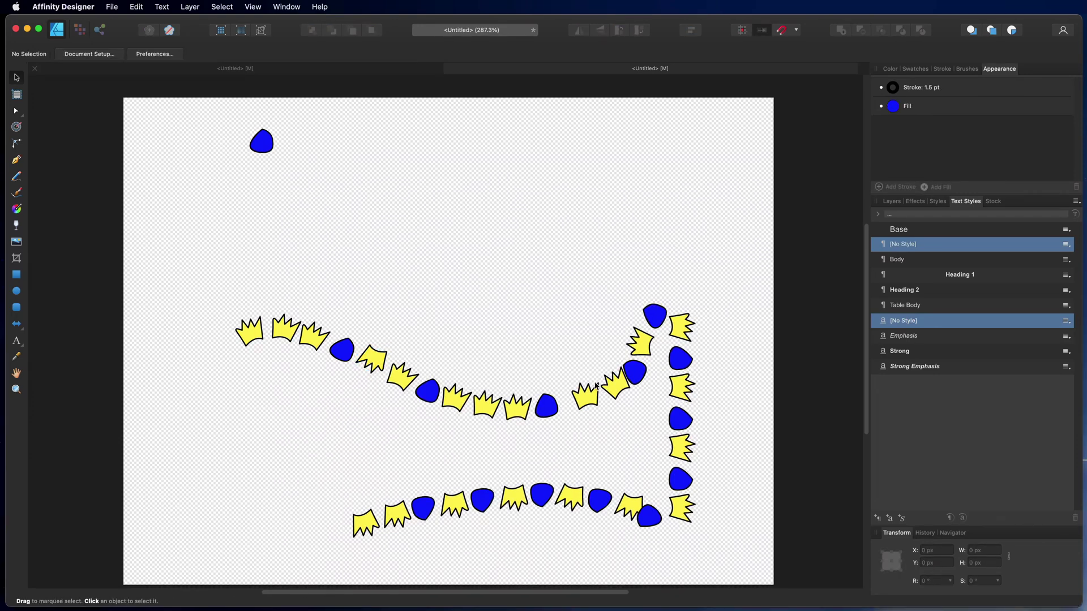
- Rotate two upper-curve and two lower-curve crowns together to a new tilt
left_click(486, 406)
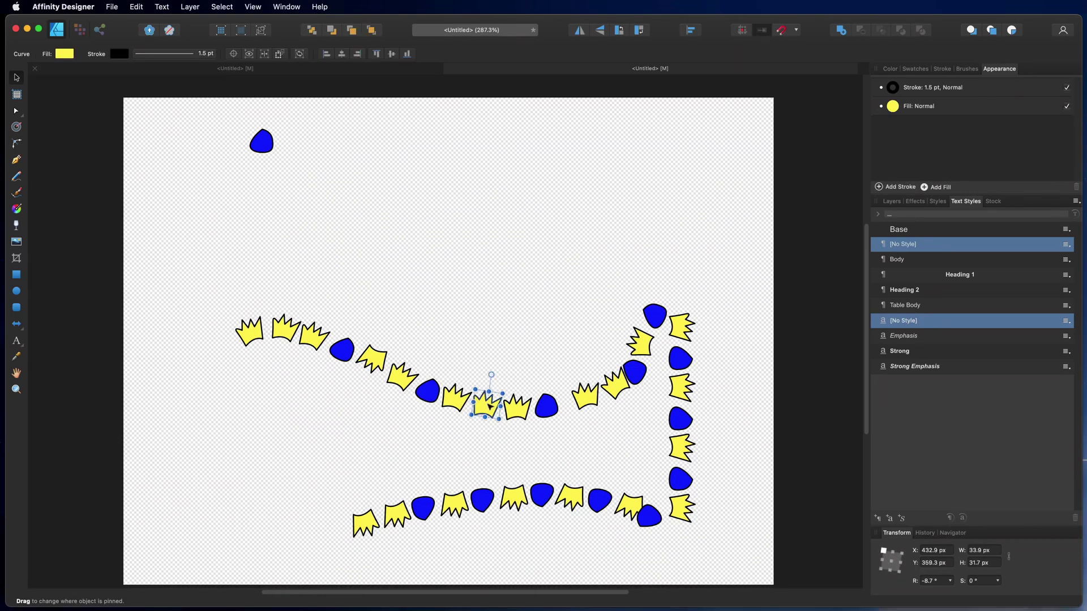
left_click(618, 390, "shift")
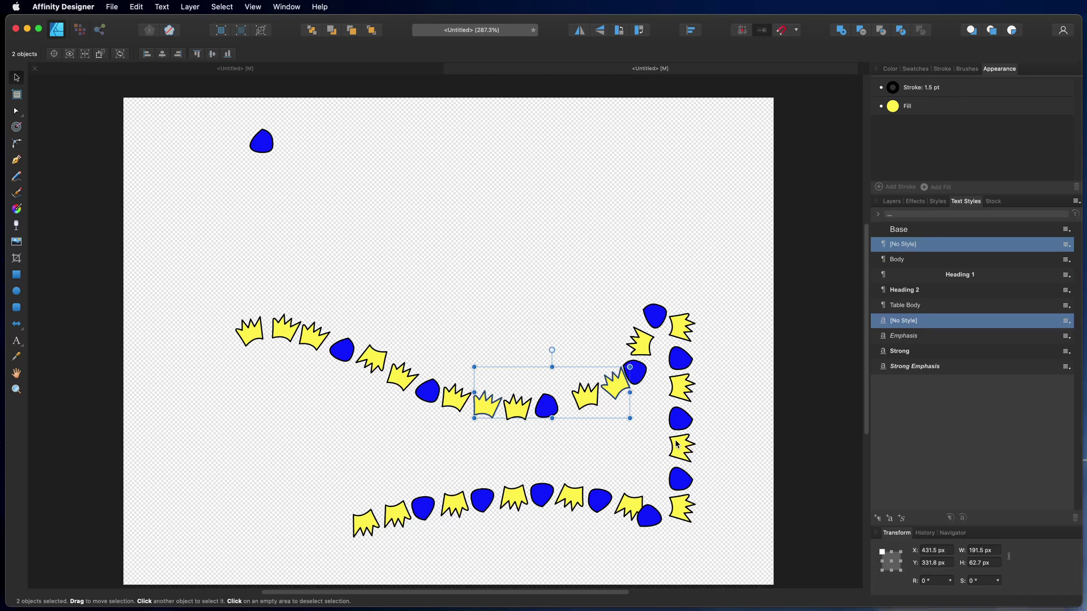
left_click(575, 501, "shift")
left_click(399, 519, "shift")
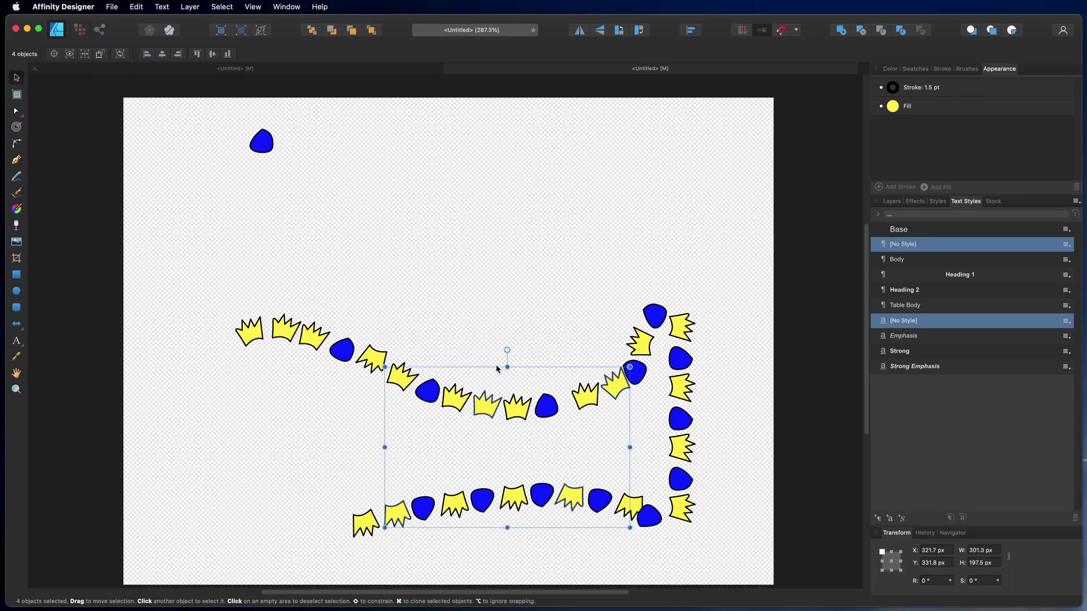
left_click_drag(506, 350, 415, 390)
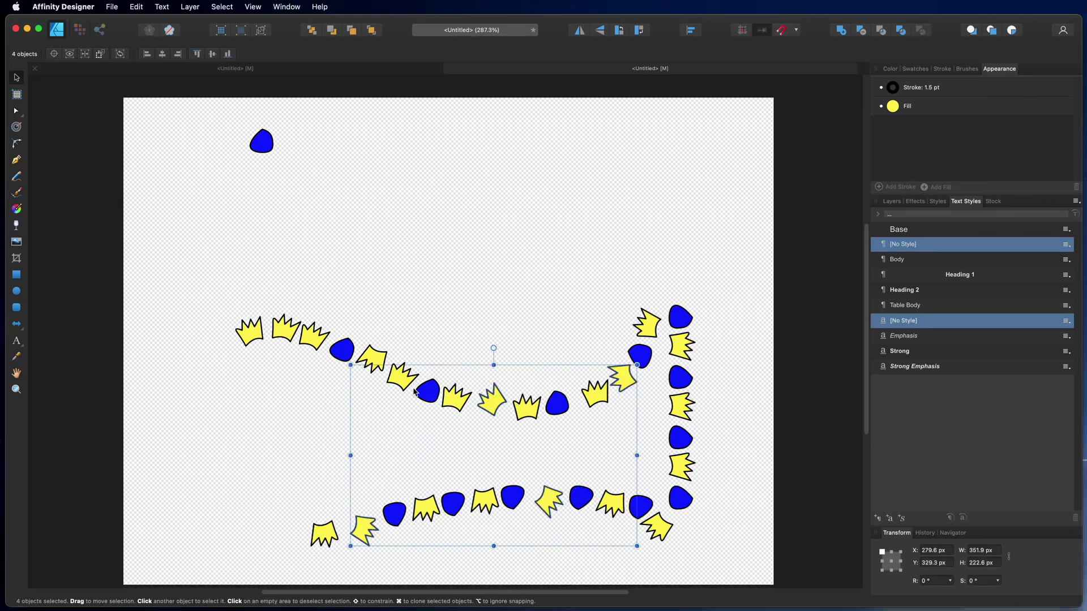
left_click(474, 279)
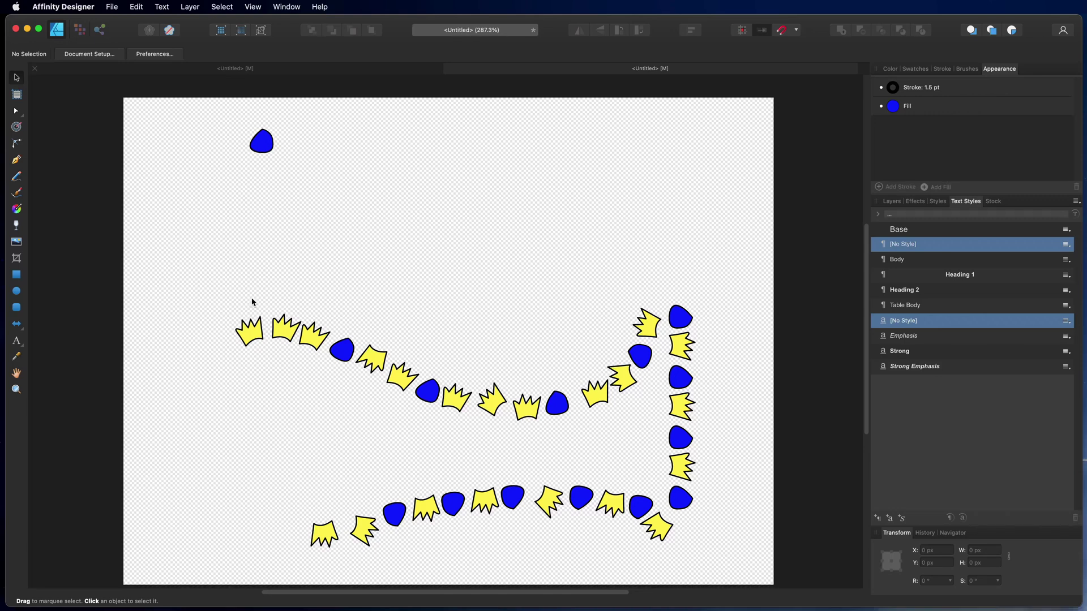
- Delete the loose blue drop at the page's top-left and clear the selection
left_click(264, 143)
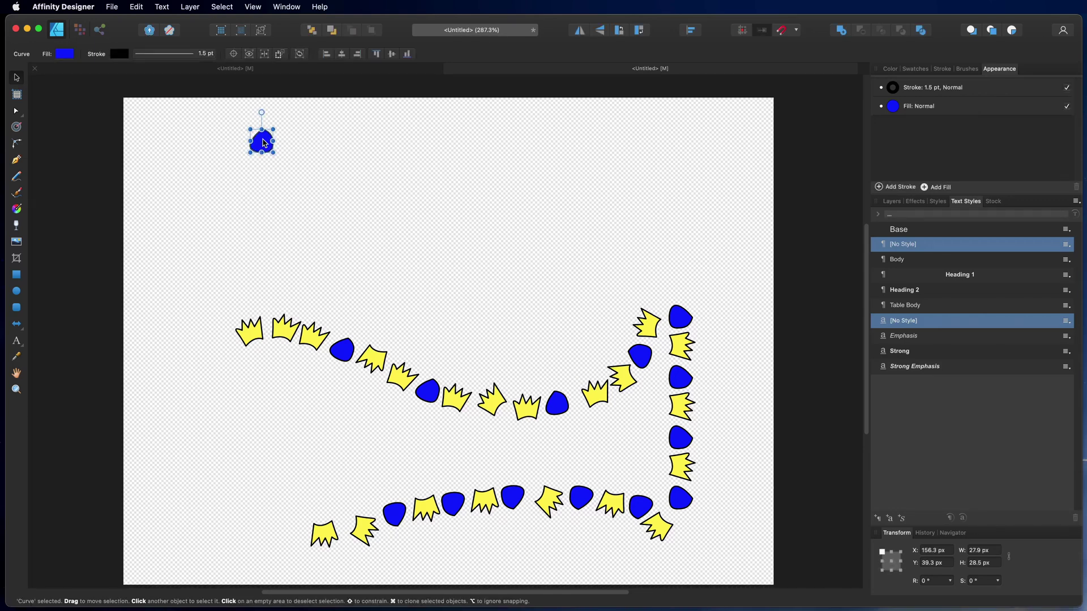
key("Delete")
left_click(294, 248)
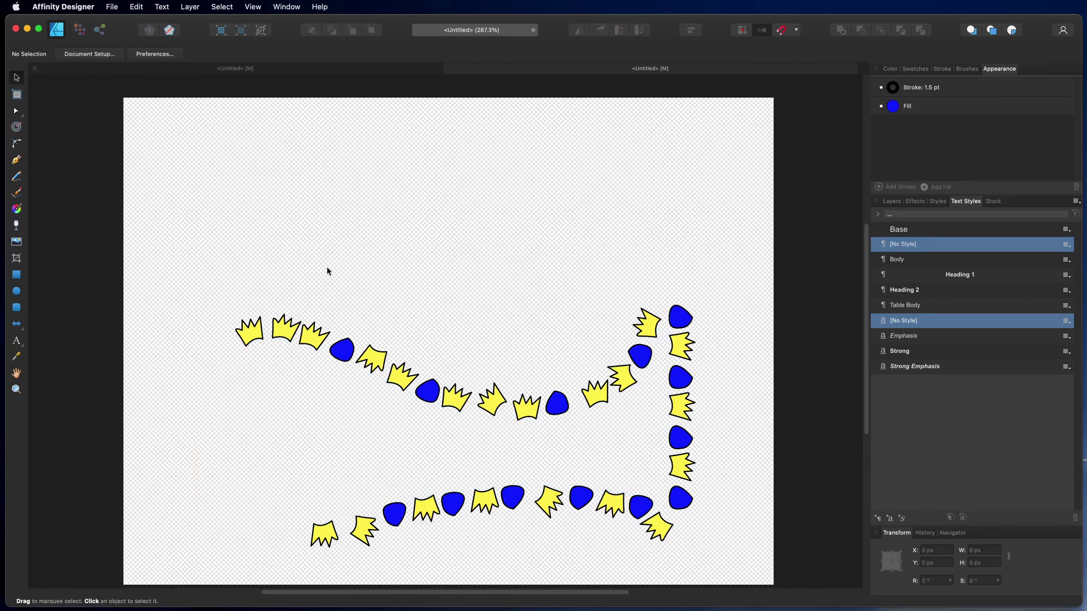